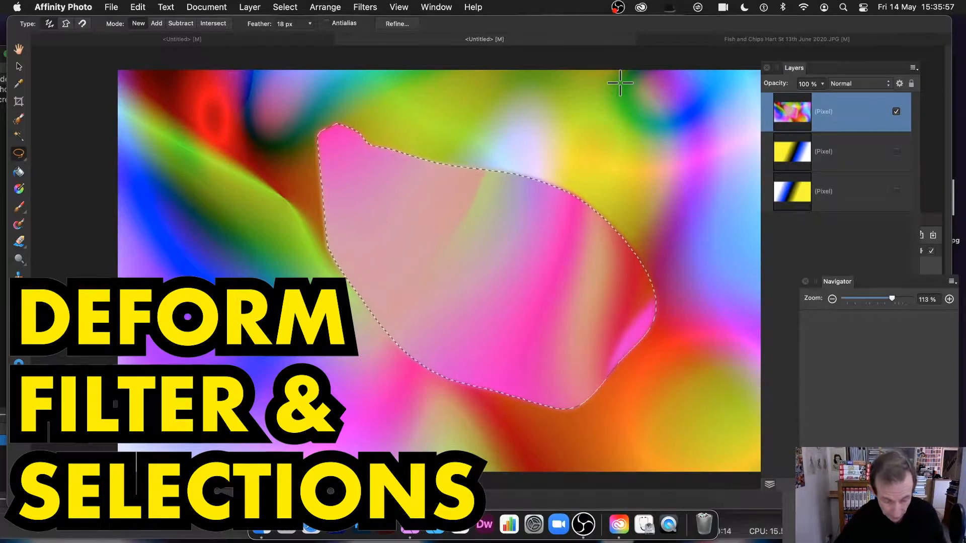
Undo the last deformation inside the freehand selection and deselect the area.
key(super+z)
key(super+z)
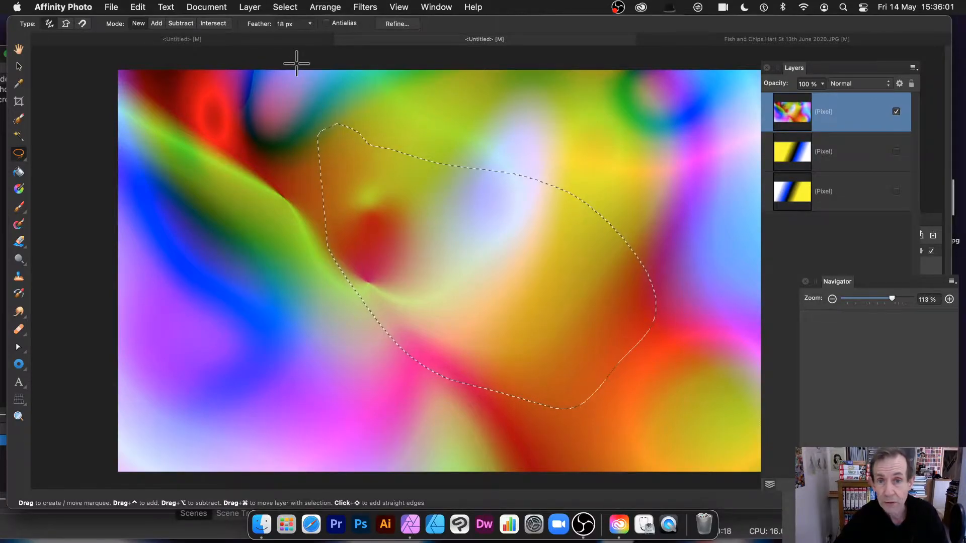
click(286, 7)
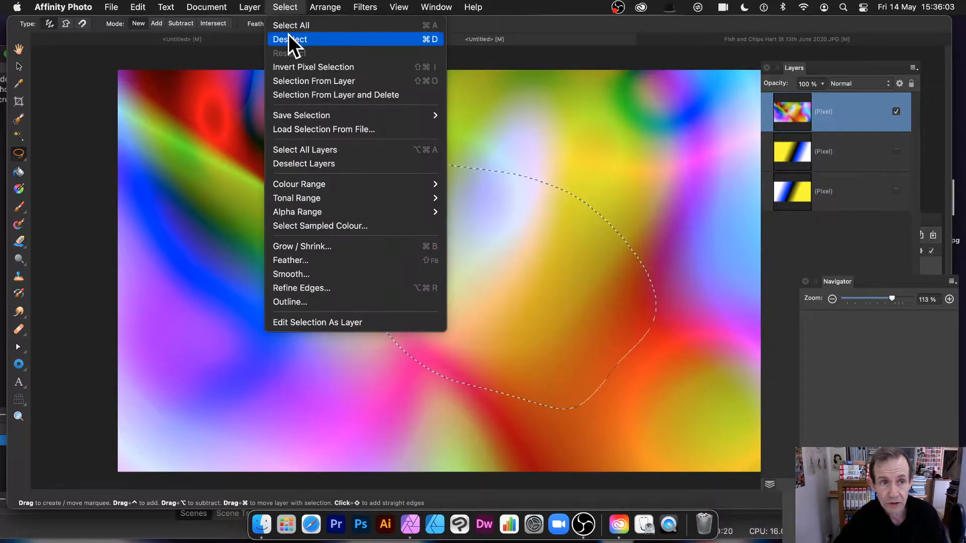
click(289, 36)
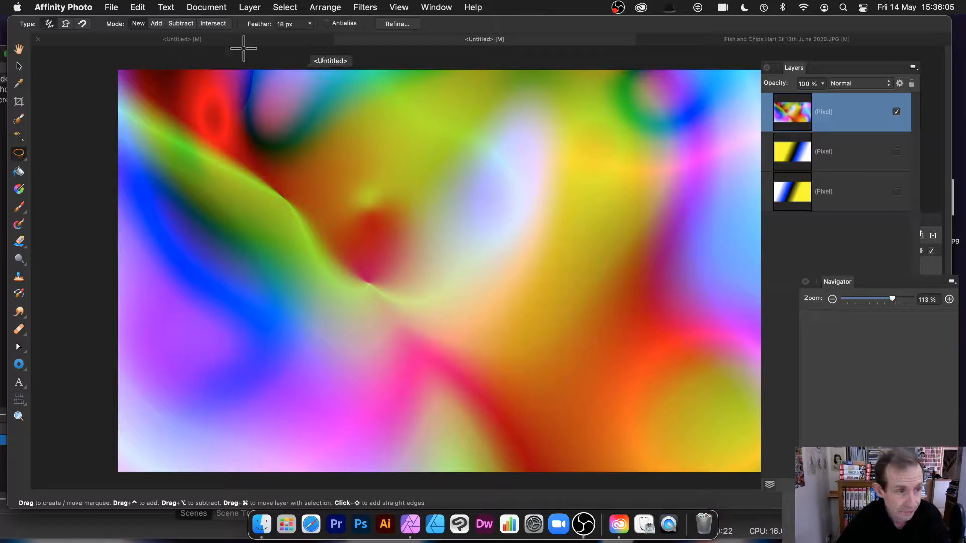
click(286, 7)
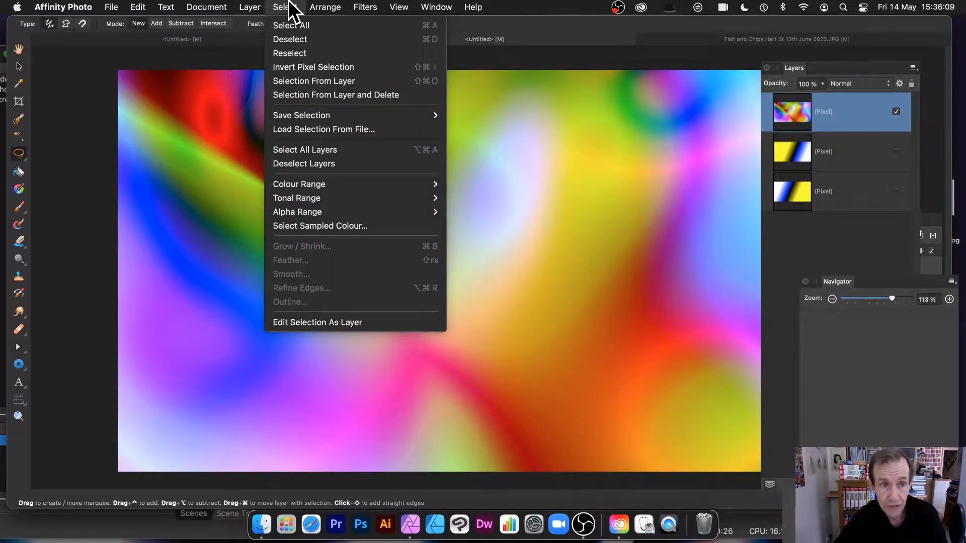
mouse_move(295, 186)
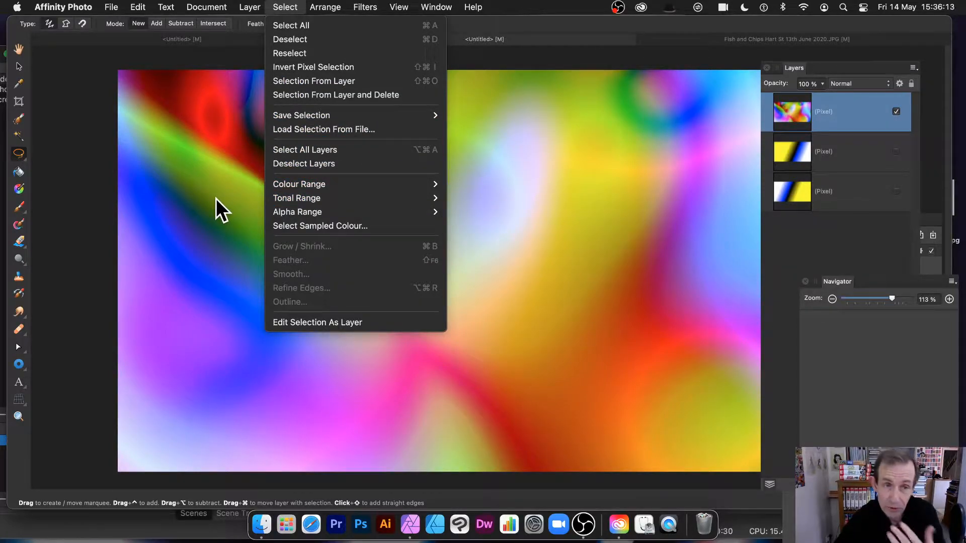
click(102, 188)
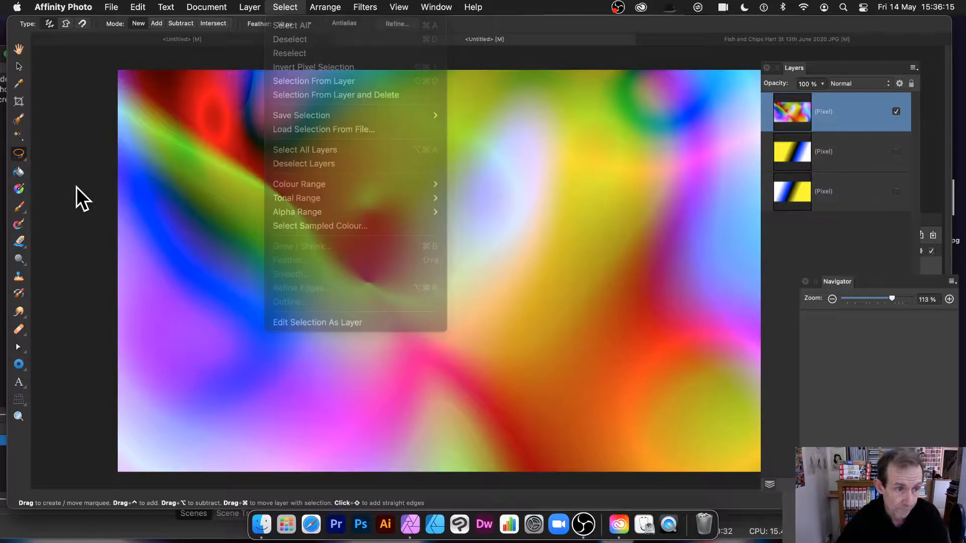
Draw three separate freehand selections in Add mode: a large central one, one over the yellow area, and one over the lower-left purple area.
click(17, 156)
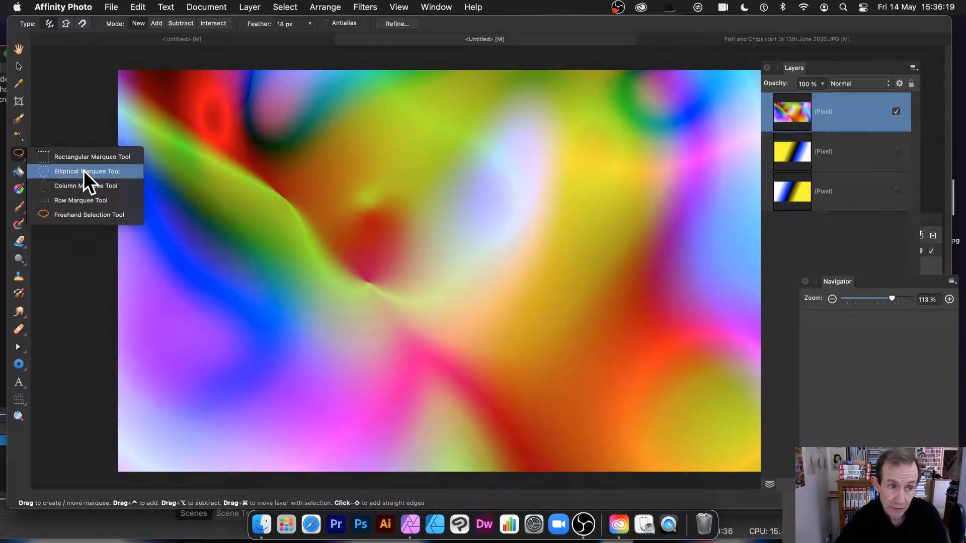
click(67, 214)
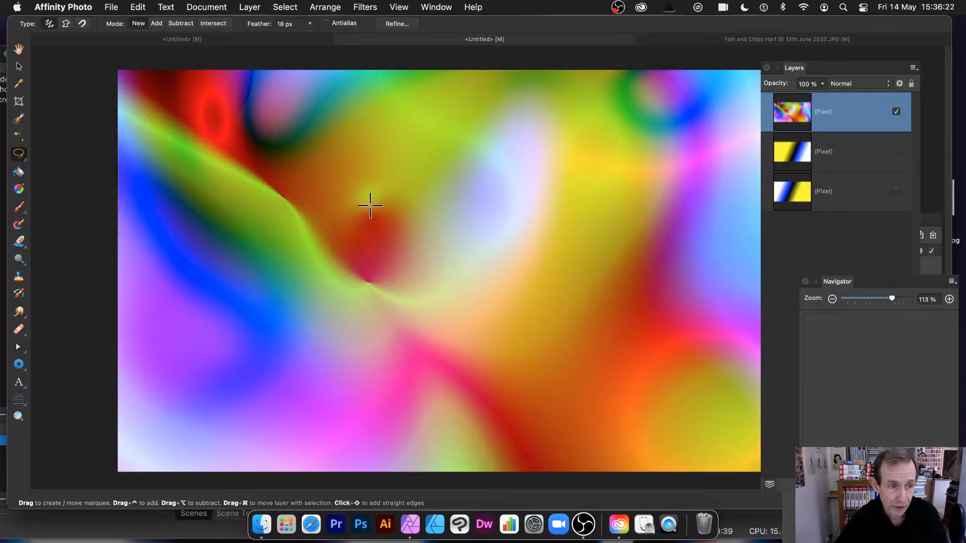
click(157, 24)
drag(274, 127, 264, 149)
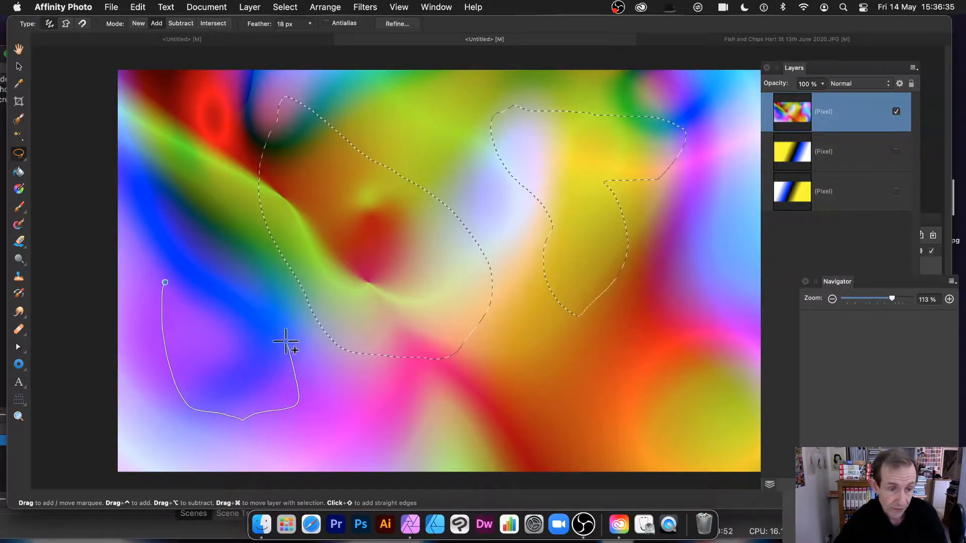
drag(175, 285, 160, 286)
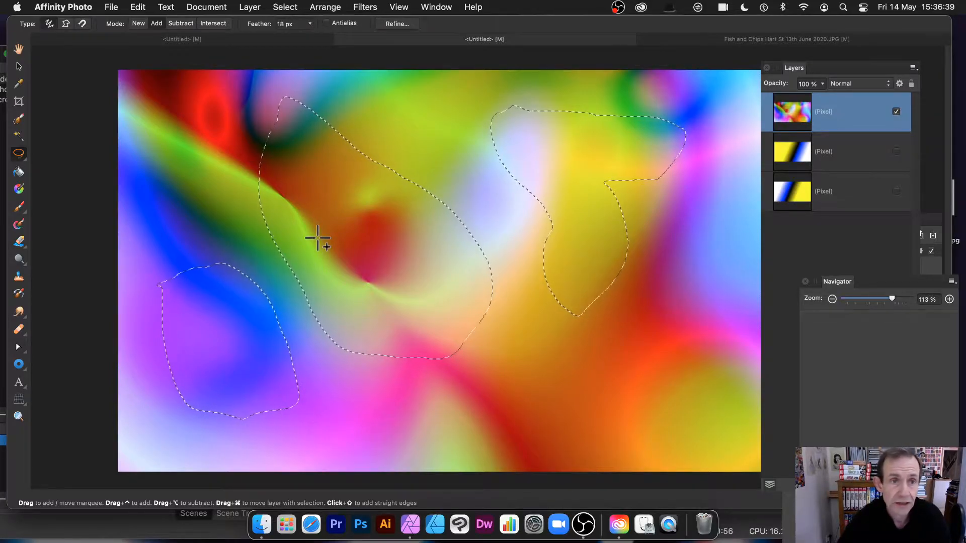
Feather the three freehand selections with a small radius and apply it.
click(284, 7)
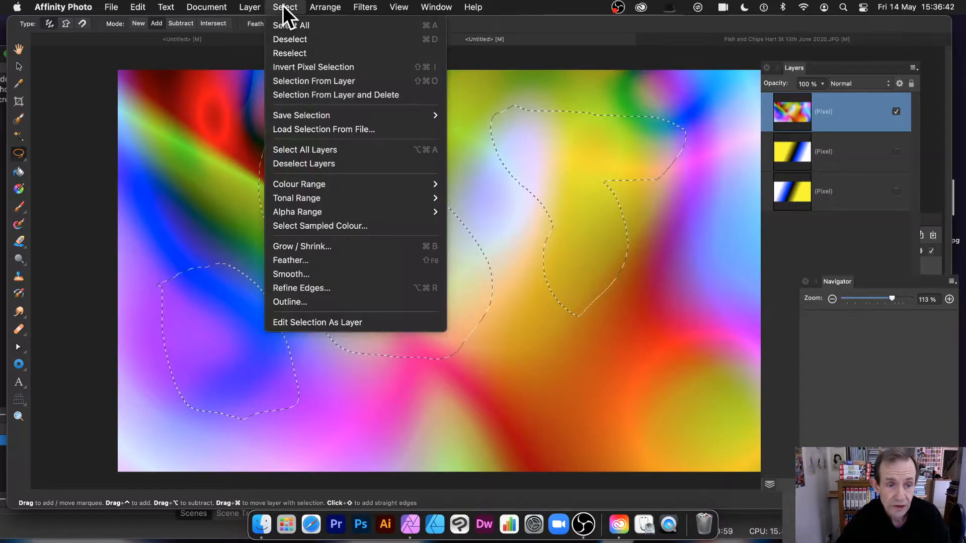
click(289, 258)
drag(803, 425, 489, 281)
drag(442, 307, 442, 309)
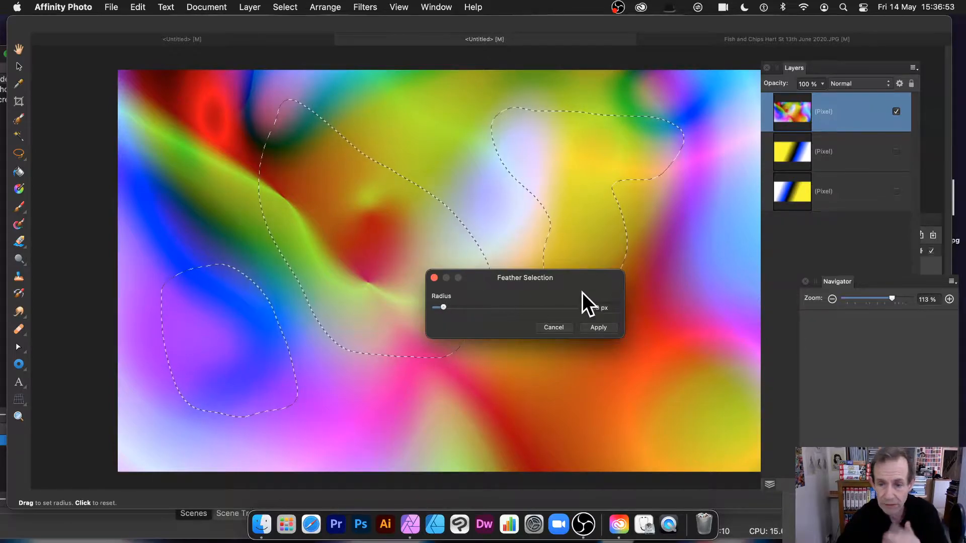
click(594, 328)
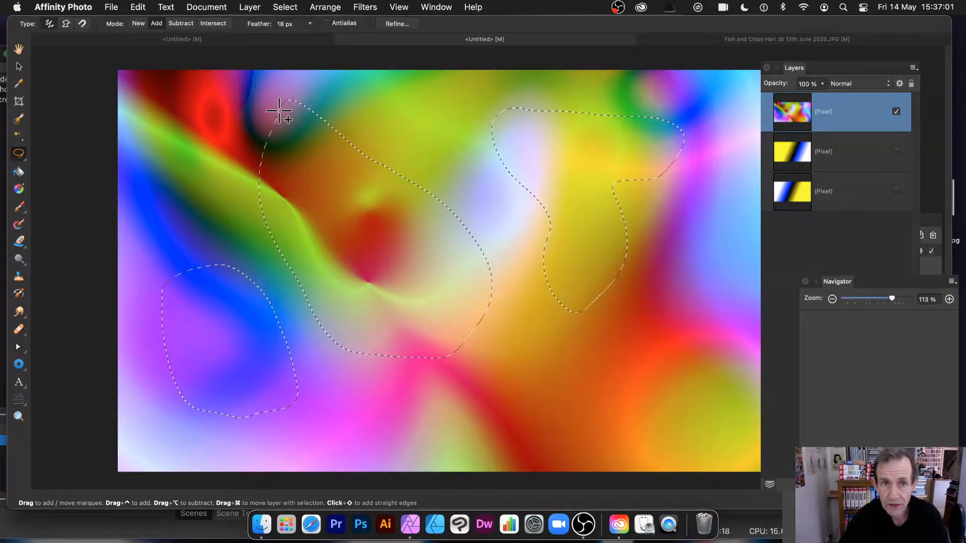
Start the Deform distort filter on the selected areas and move its dialog over the middle of the image.
click(371, 3)
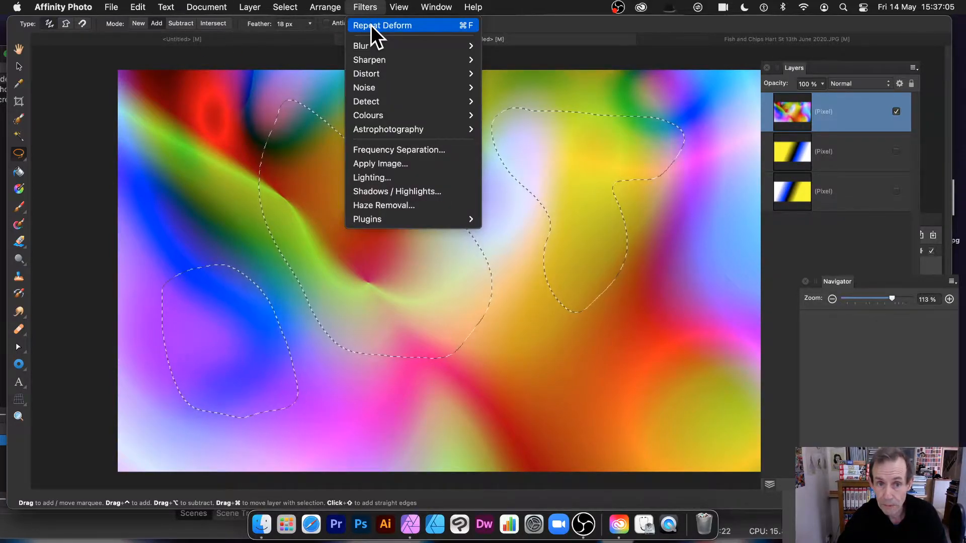
mouse_move(371, 73)
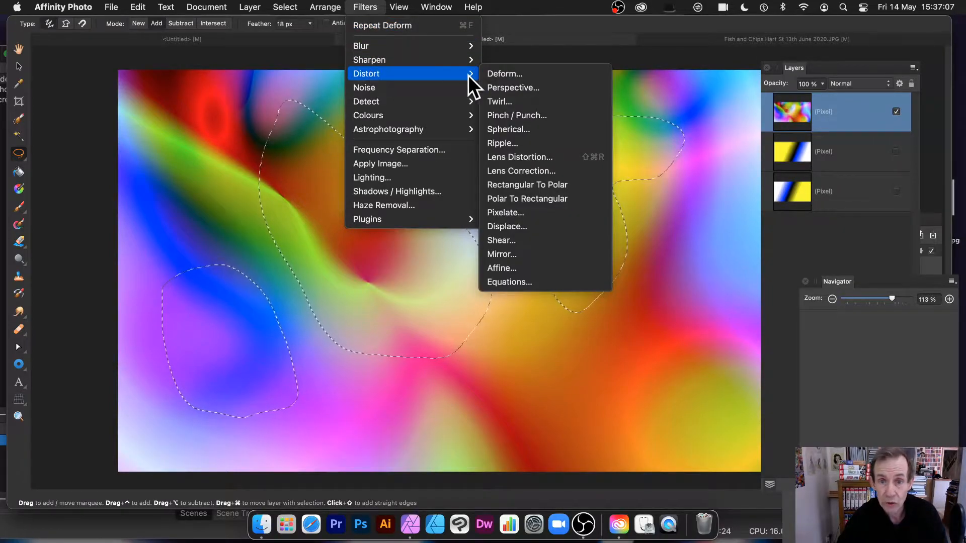
click(497, 75)
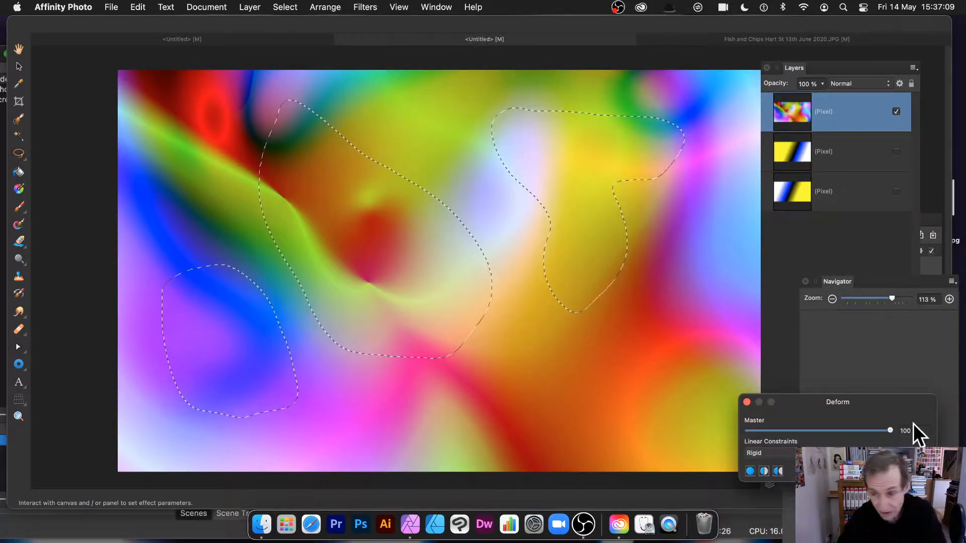
drag(801, 404, 512, 282)
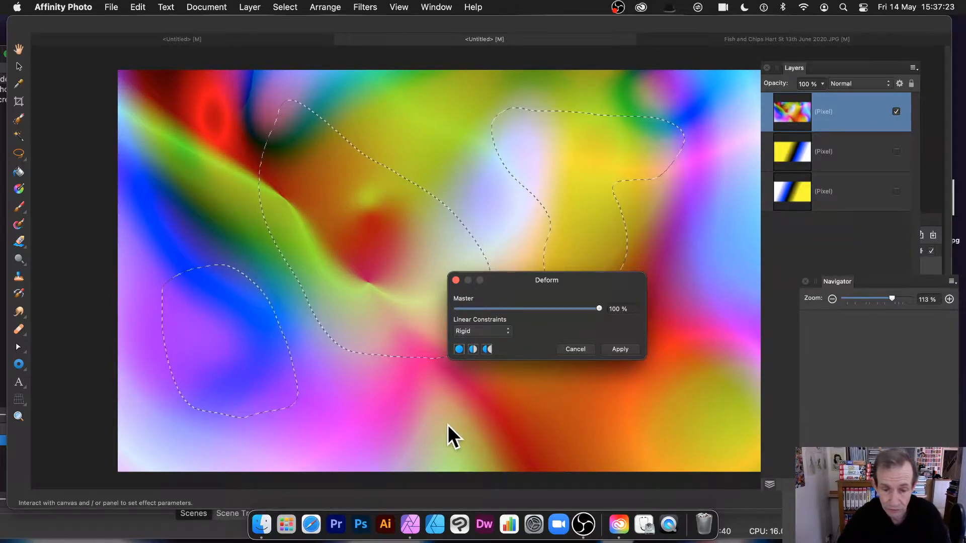
Place seven deform pins around the image outside the three selections.
click(383, 420)
click(203, 212)
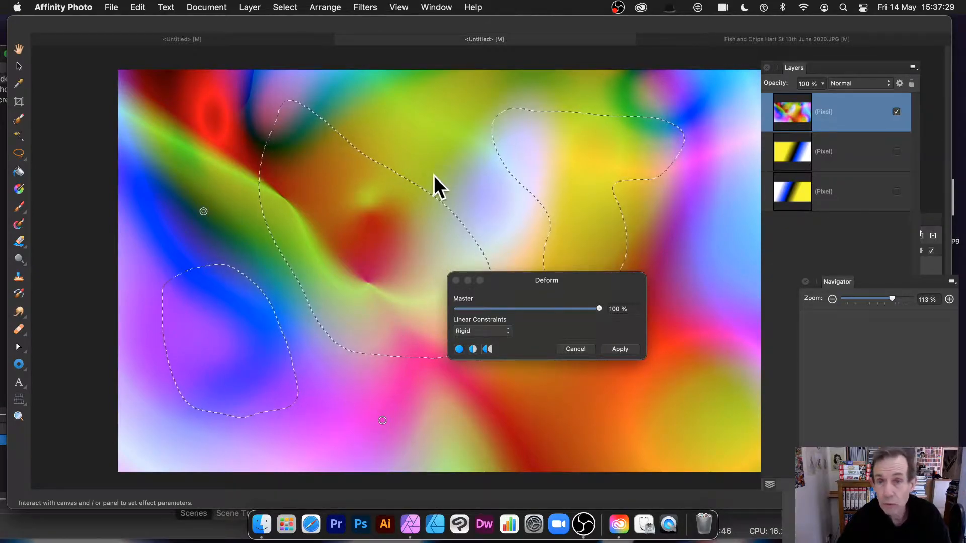
click(432, 113)
click(677, 226)
click(683, 386)
click(578, 435)
click(686, 329)
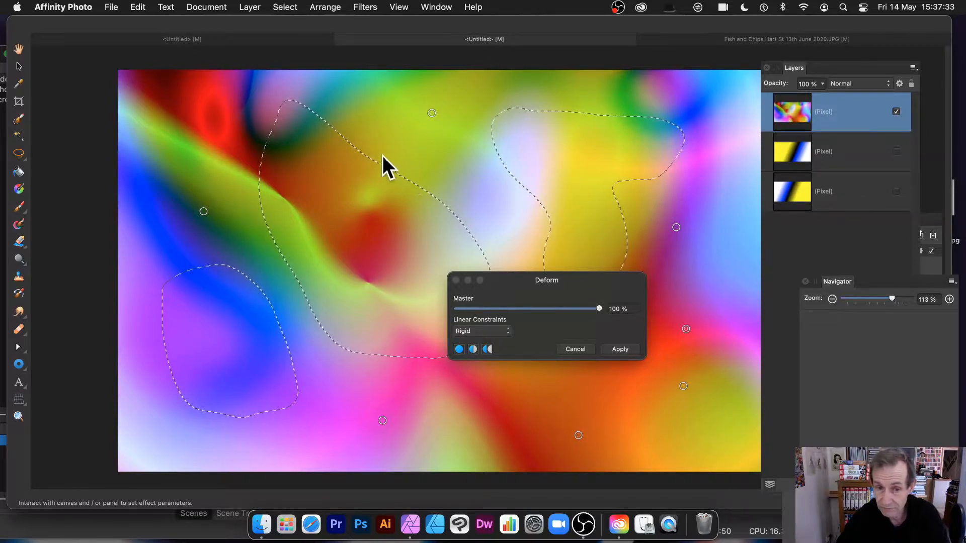
Place five deform pins inside the selections: two in the central one, one in the purple one and two in the yellow one.
click(329, 186)
click(375, 283)
click(217, 328)
click(555, 151)
click(565, 200)
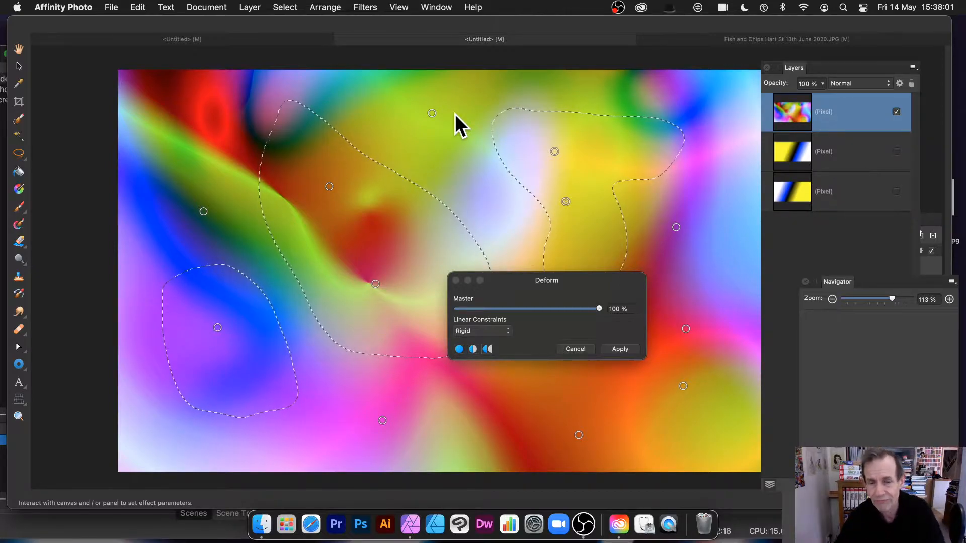
Pull the deform pin above the central selection down into it and set Linear Constraints to Similarity.
drag(432, 114, 356, 211)
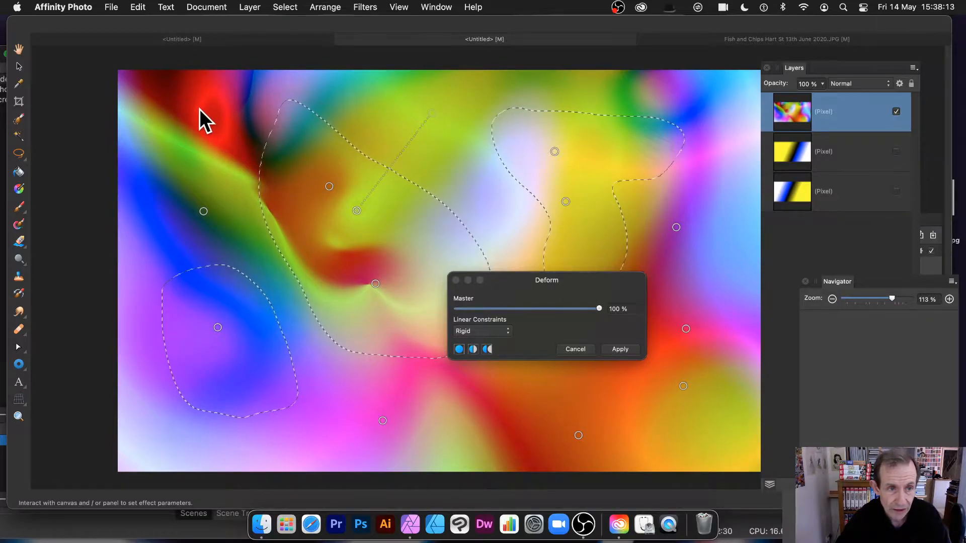
click(475, 331)
click(472, 343)
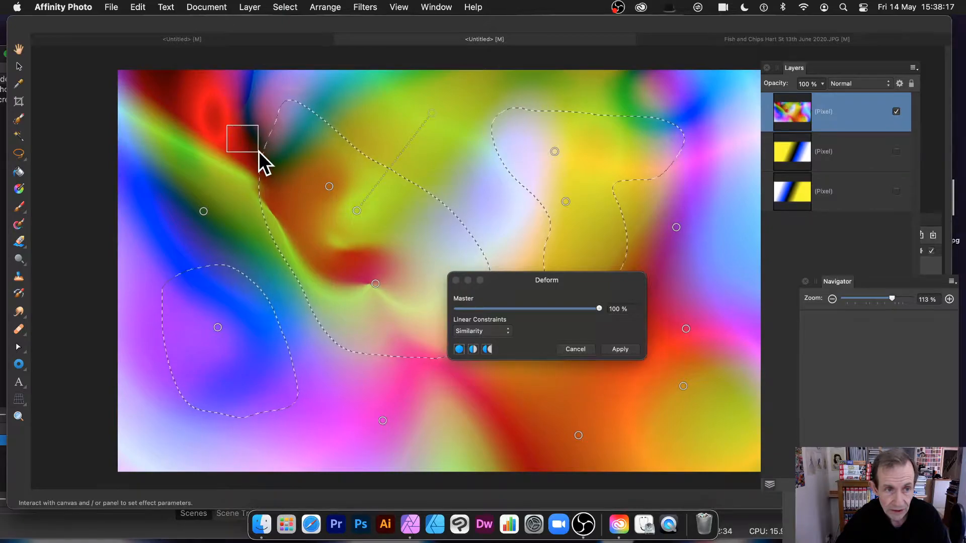
Add two deform pins in the red area near the upper-left corner and pull both into the central selection.
click(224, 135)
drag(224, 135, 294, 173)
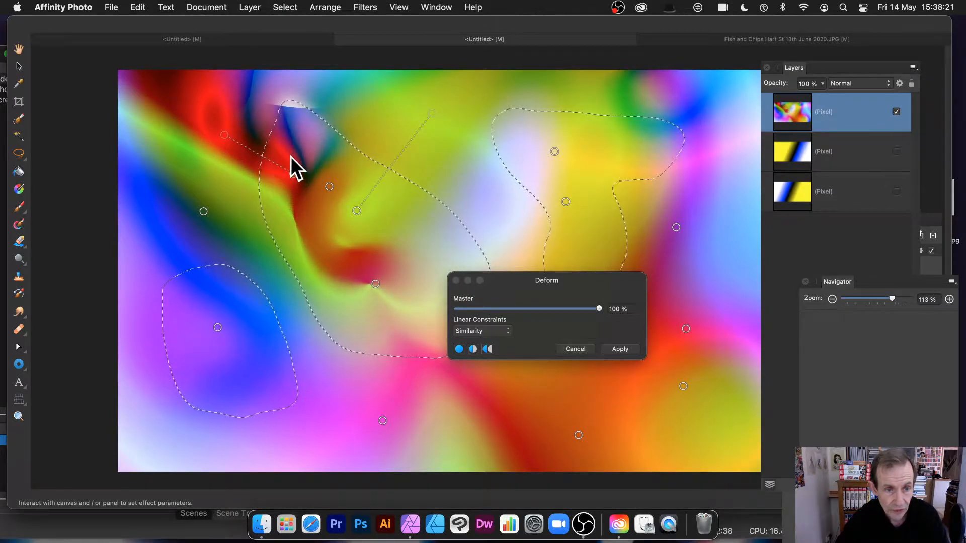
click(220, 106)
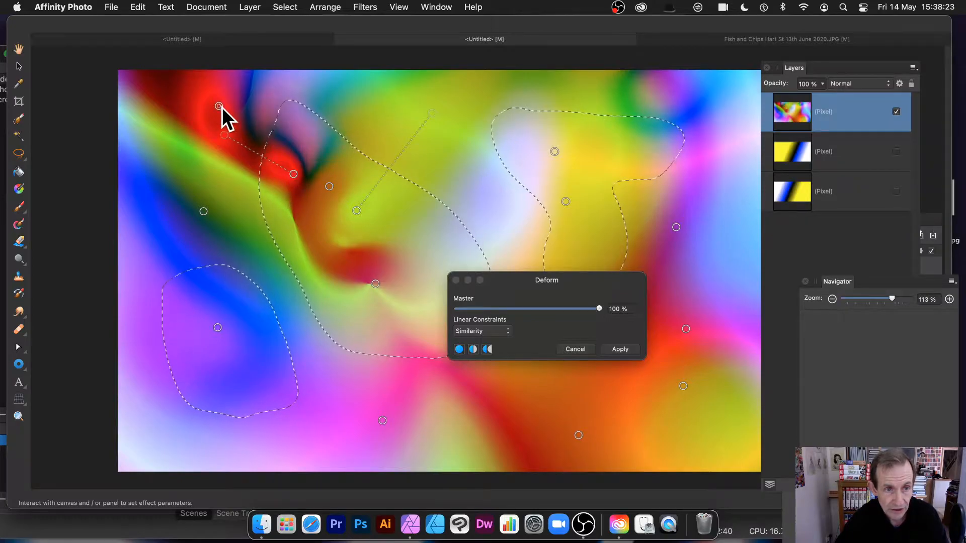
drag(219, 107, 340, 172)
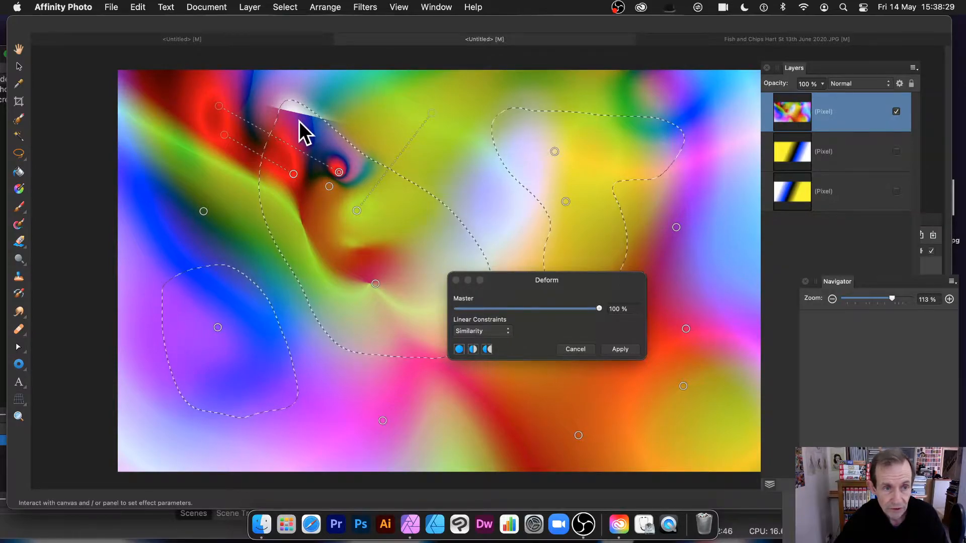
Add two deform pins near the upper end of the central selection and pull both beyond the image's top edge.
click(236, 97)
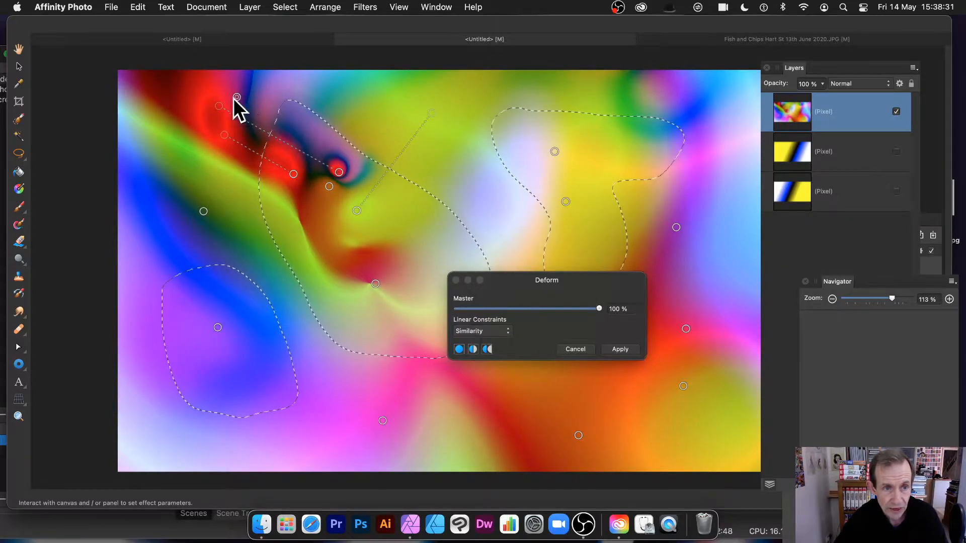
drag(237, 97, 331, 44)
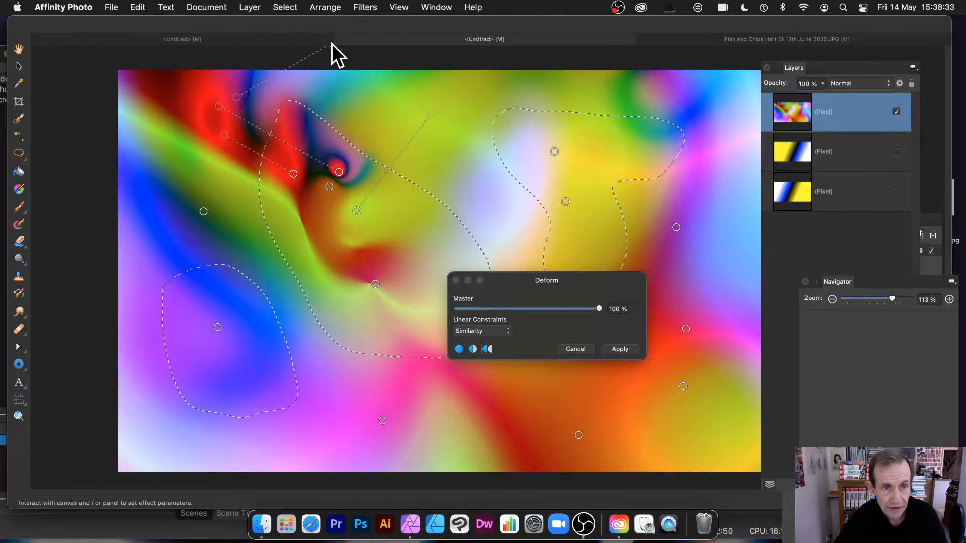
drag(338, 102, 337, 31)
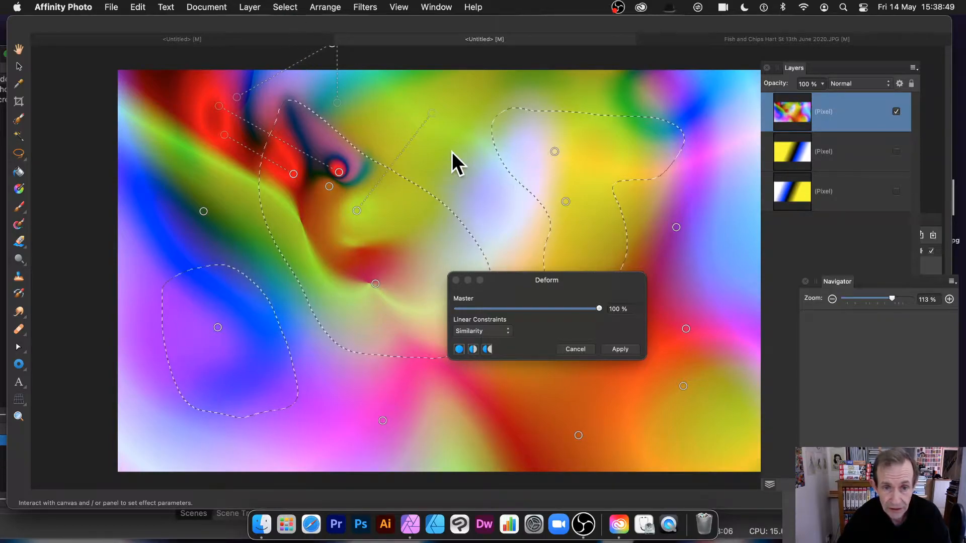
Pull a new deform pin from the upper middle into the purple selection and shift the central selection's lower pin to its right edge.
drag(433, 153, 271, 343)
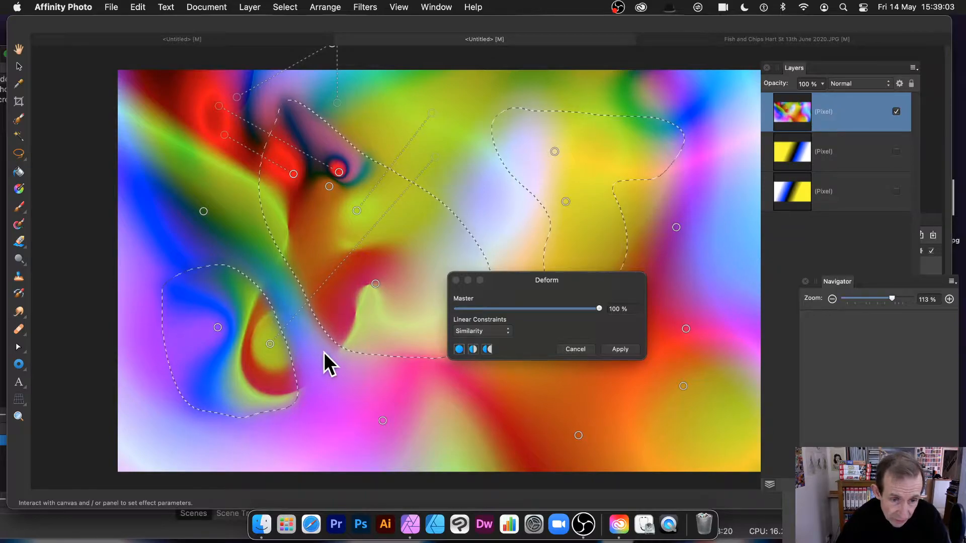
drag(270, 343, 182, 359)
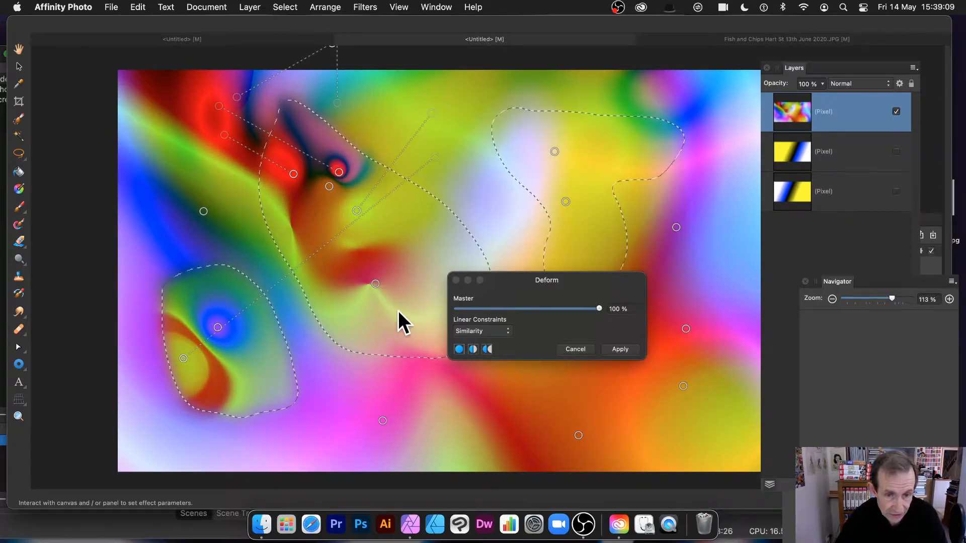
drag(375, 283, 476, 240)
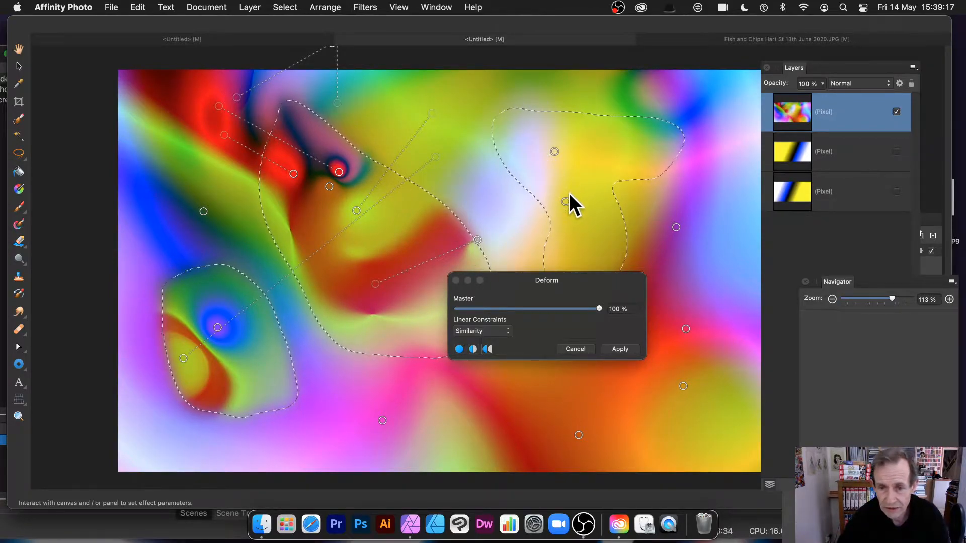
Move the yellow selection's lower pin to its upper-left corner and pull four new pins outward from that selection, clearing the dialog away.
drag(564, 201, 507, 130)
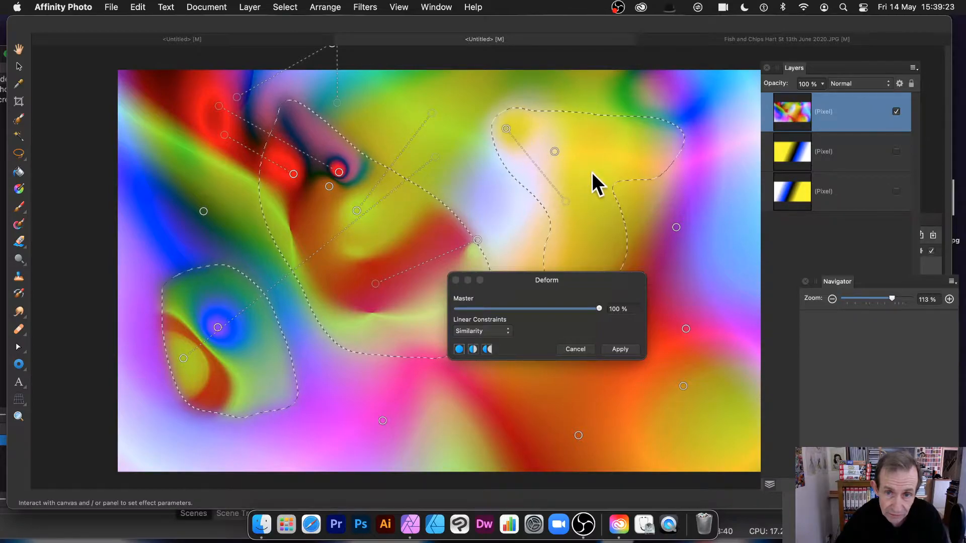
drag(584, 183, 615, 92)
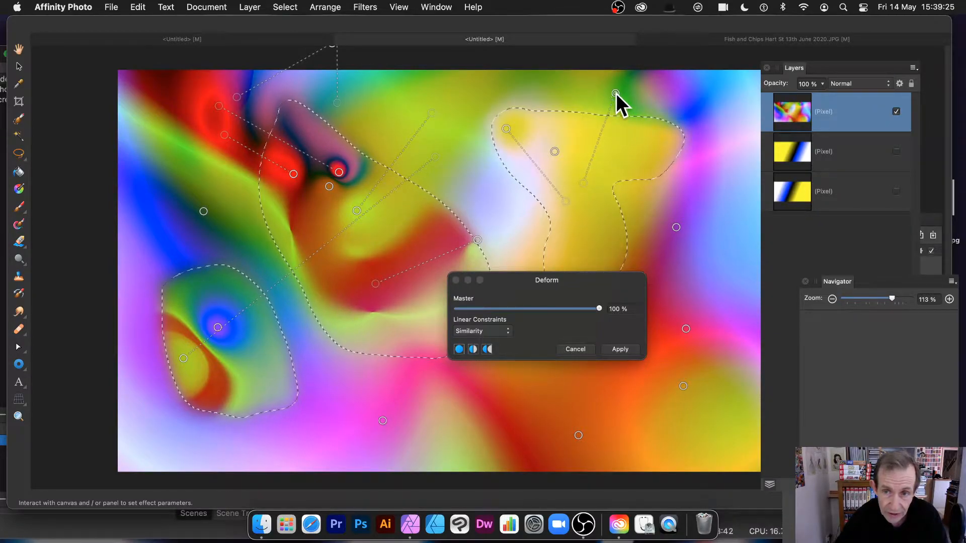
drag(620, 147, 727, 91)
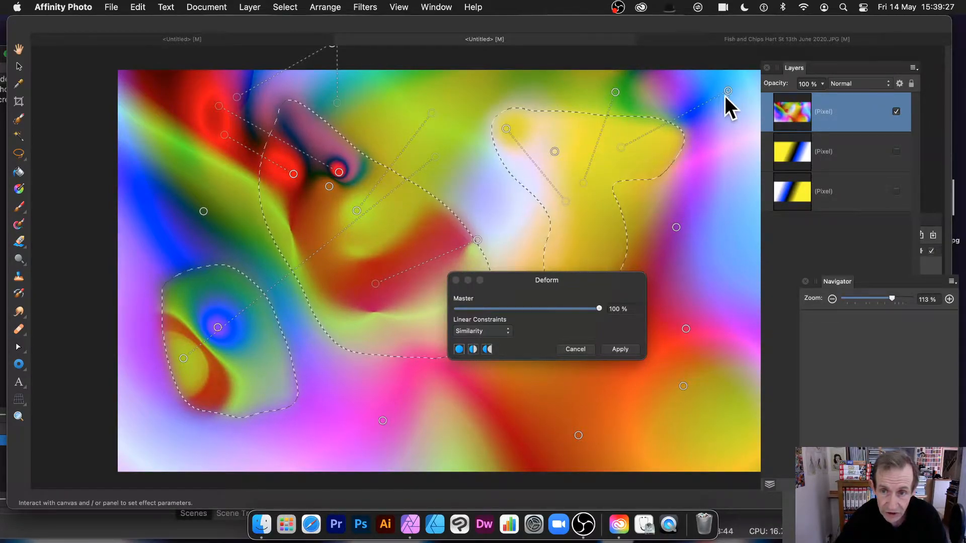
drag(583, 217, 708, 275)
drag(561, 281, 674, 370)
drag(579, 238, 644, 315)
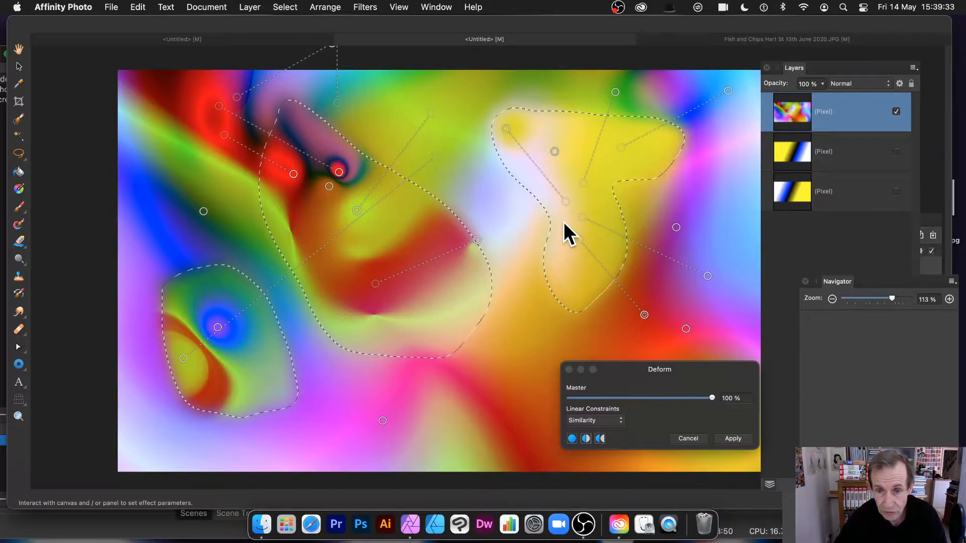
Pull two more deform pins from inside the yellow selection and two from the lower central selection, and apply the Deform filter.
drag(564, 216, 642, 345)
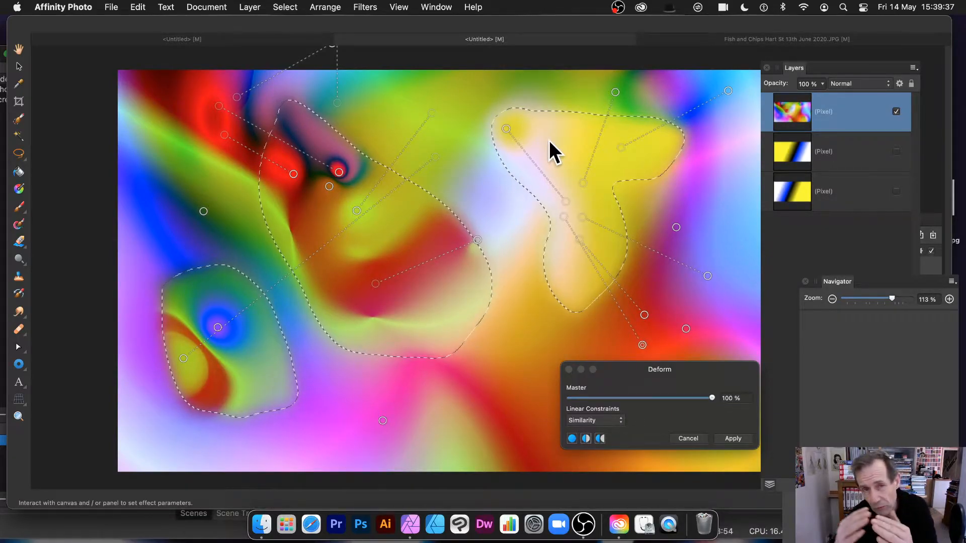
drag(570, 171, 572, 135)
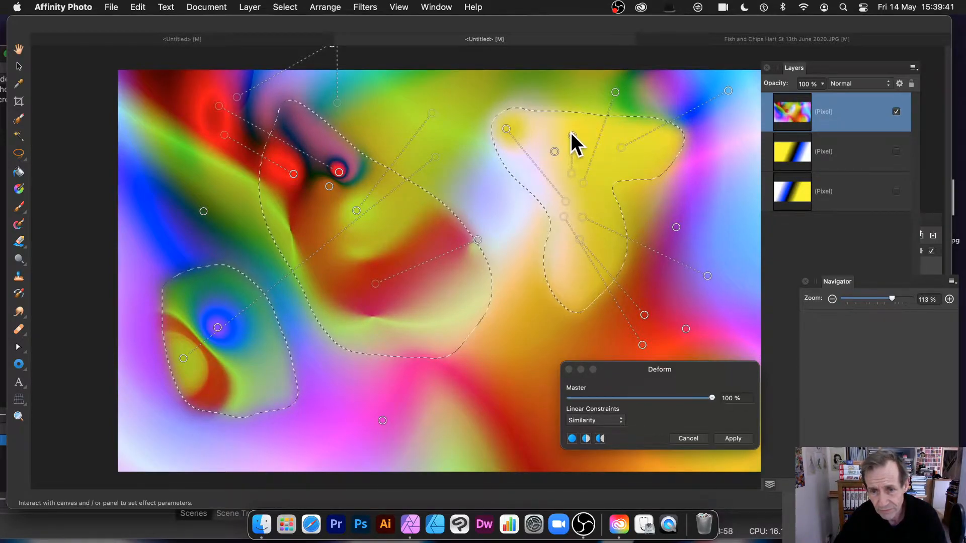
drag(429, 306, 315, 212)
click(344, 265)
drag(344, 266, 312, 411)
drag(401, 381, 550, 255)
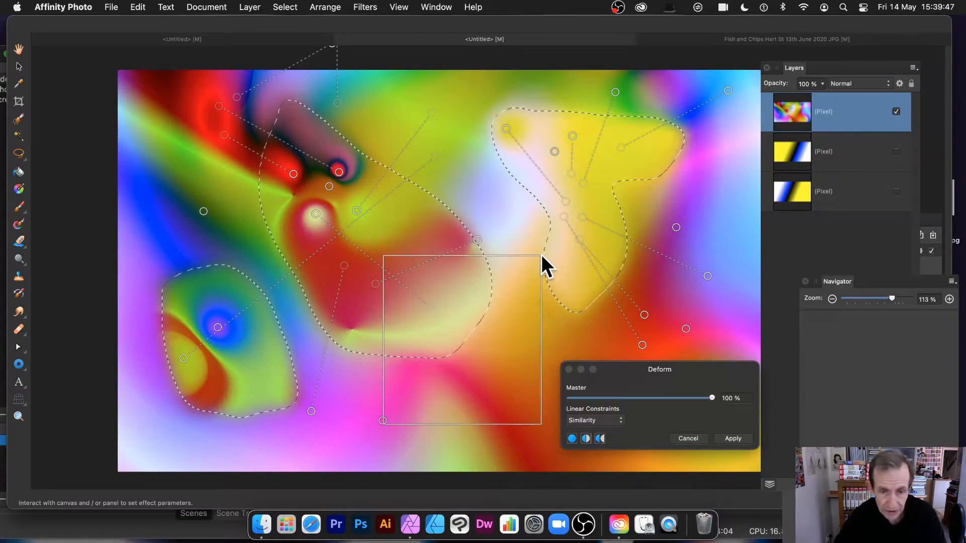
click(733, 438)
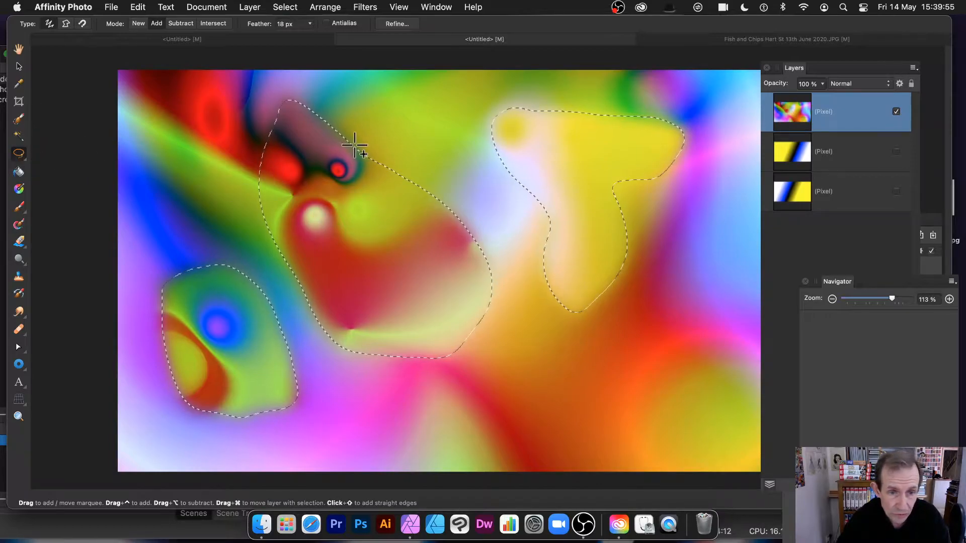
Shift the selection outlines up and to the right, and add two freehand areas over the blue-eyed shape and lower middle.
click(20, 152)
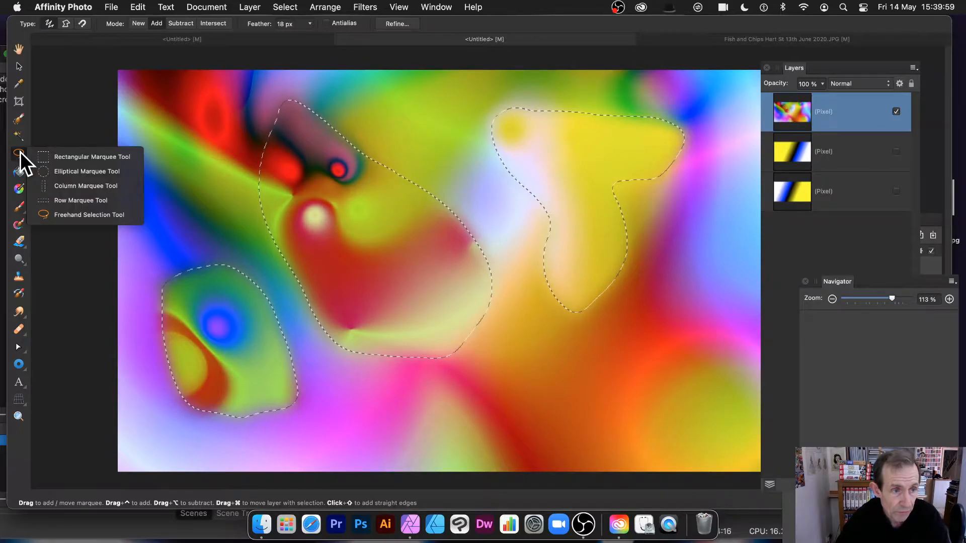
click(95, 156)
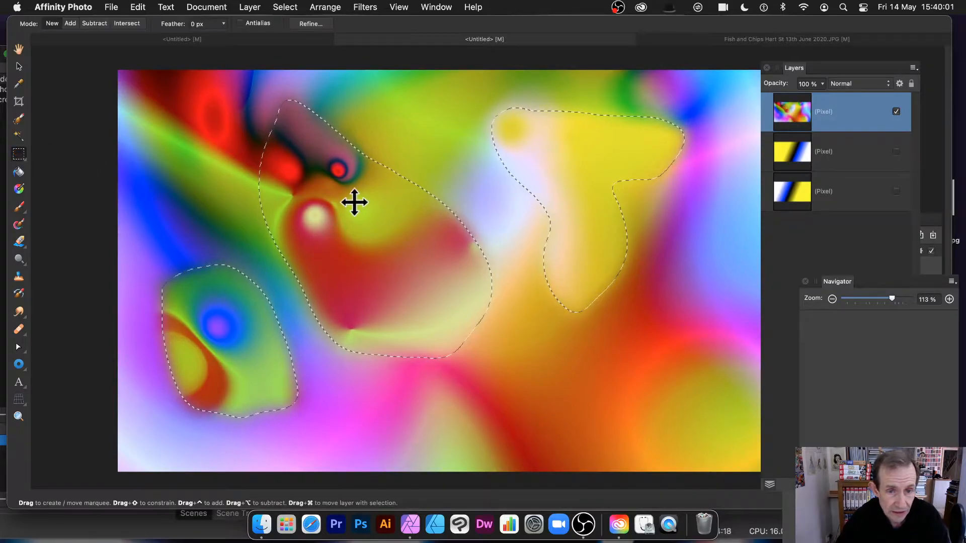
drag(428, 193, 502, 136)
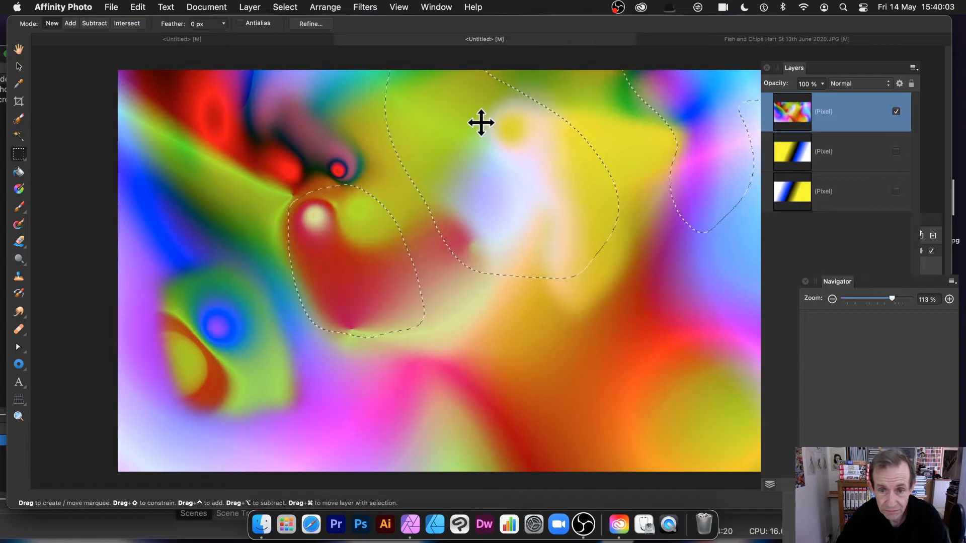
click(19, 155)
click(44, 216)
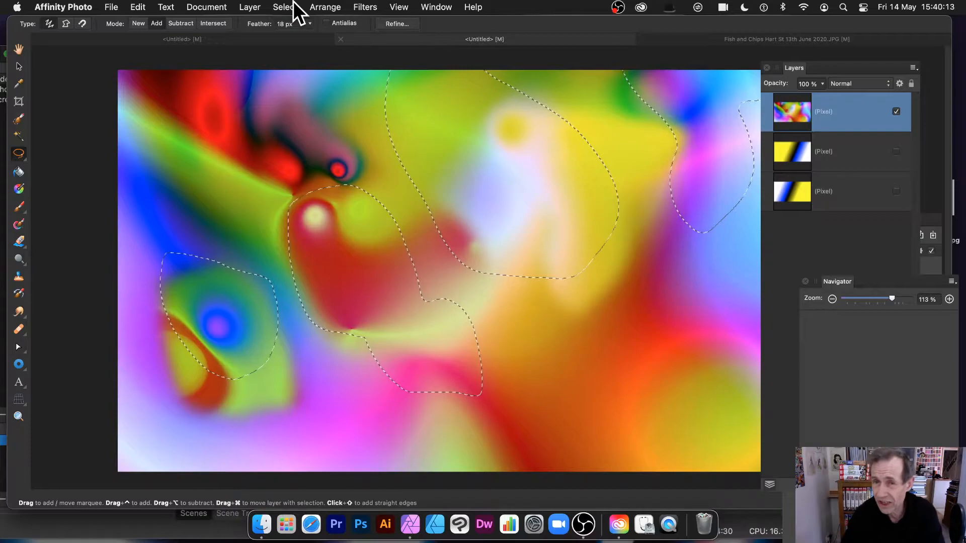
Repeat the Deform filter four times within the shifted selections.
click(375, 6)
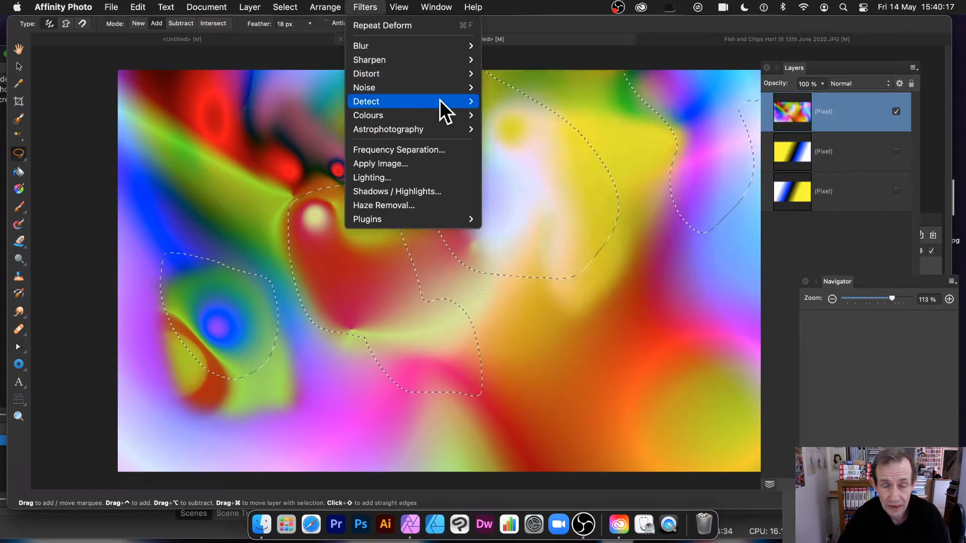
click(242, 113)
click(356, 6)
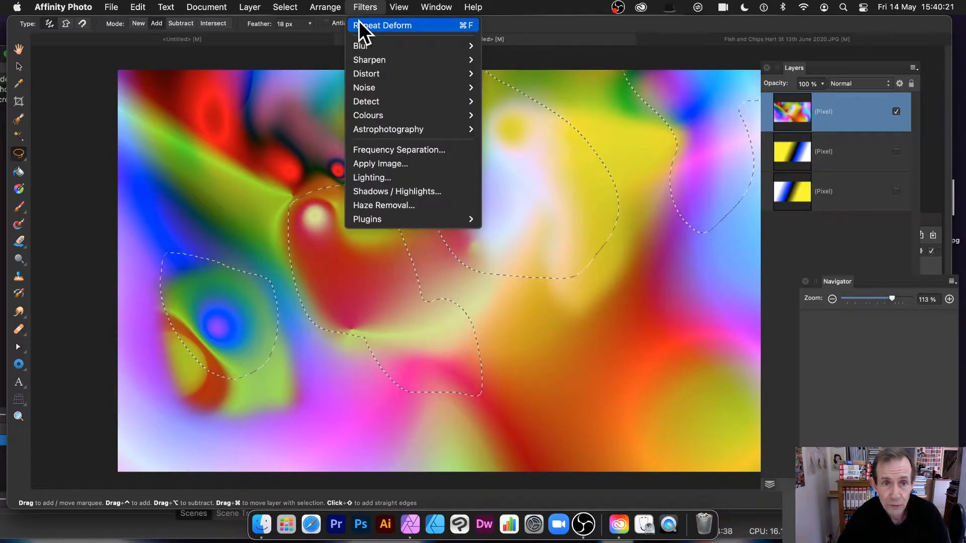
click(359, 25)
click(361, 7)
click(360, 23)
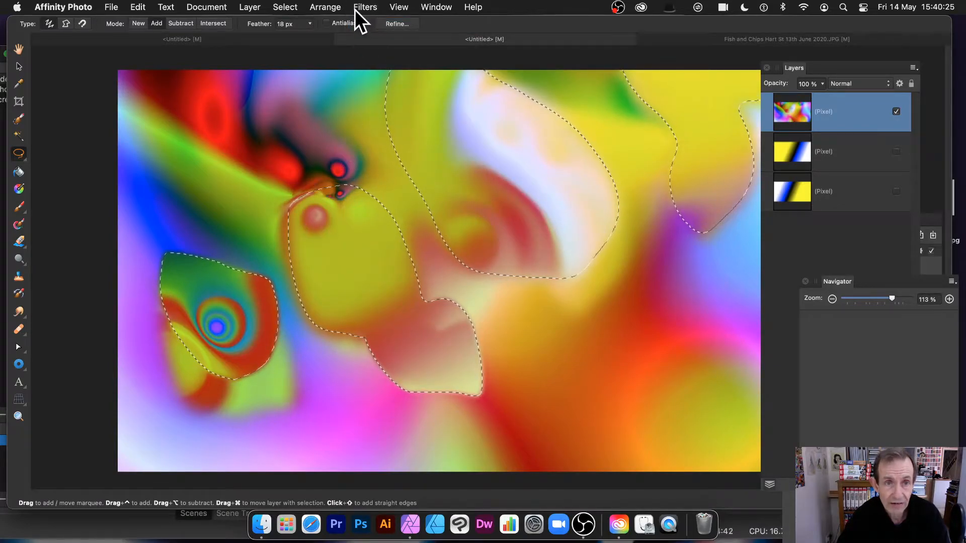
click(358, 8)
click(367, 24)
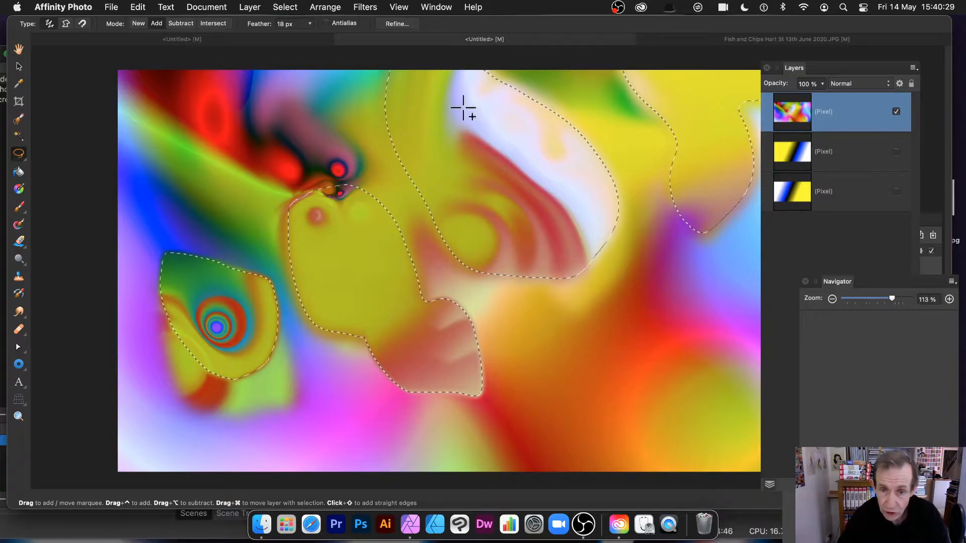
click(369, 7)
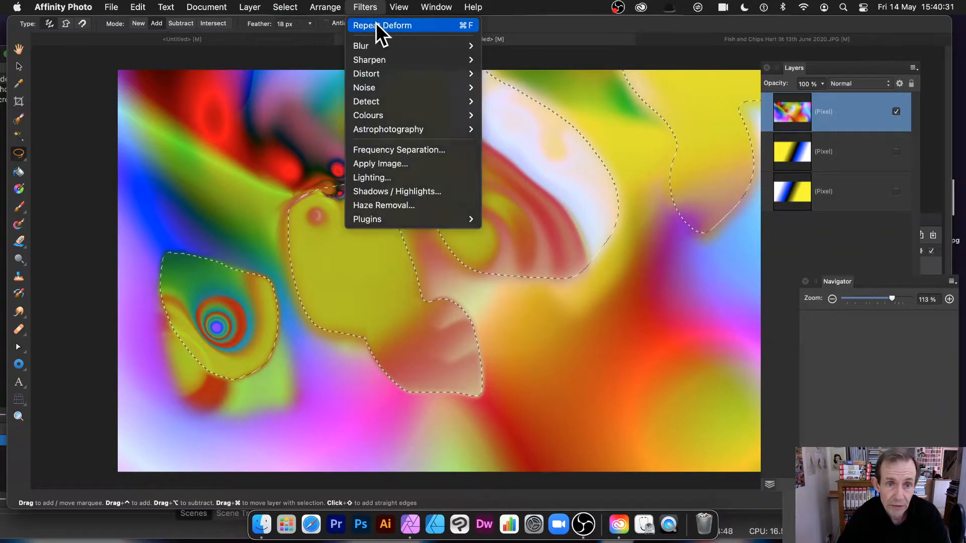
click(376, 23)
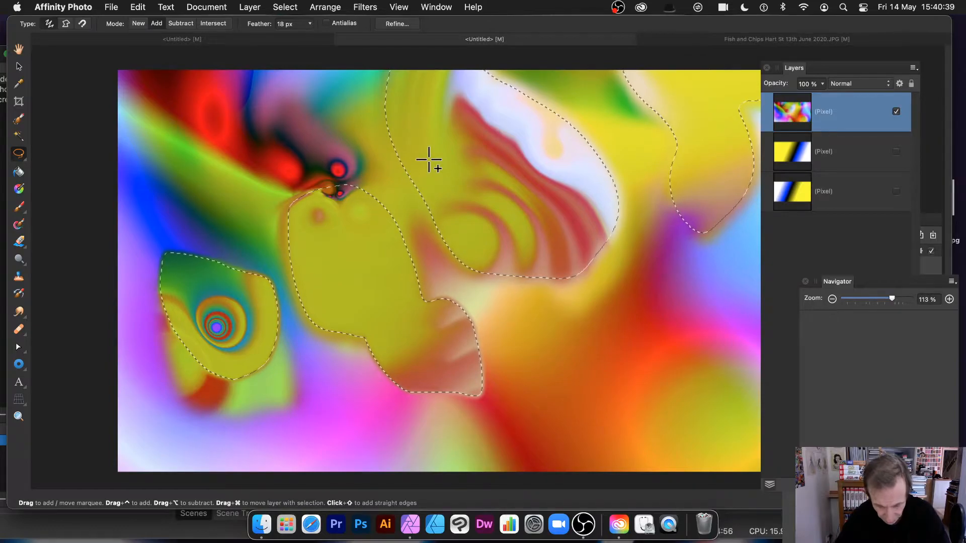
Clear the existing selections and draw a freehand selection around the dark and red shapes in the image's upper-left part.
click(285, 7)
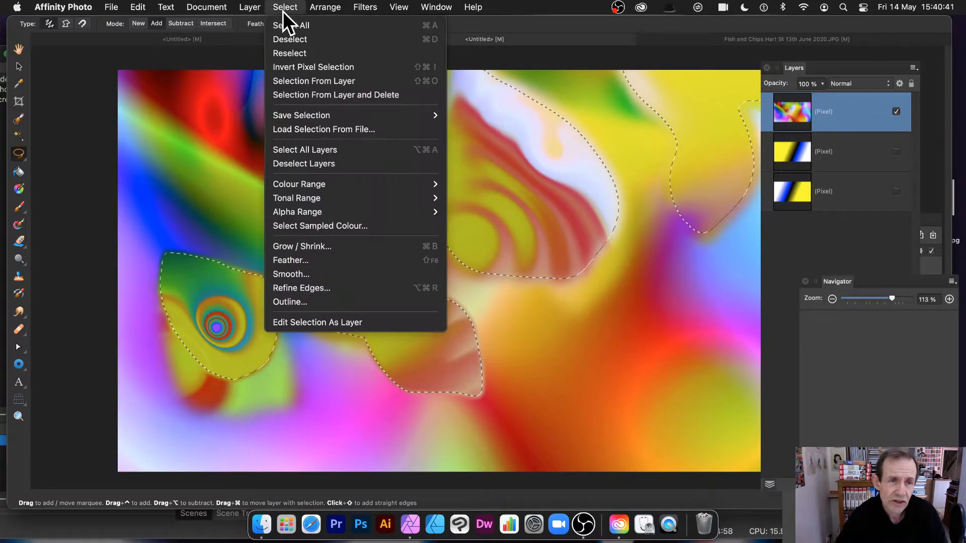
click(289, 40)
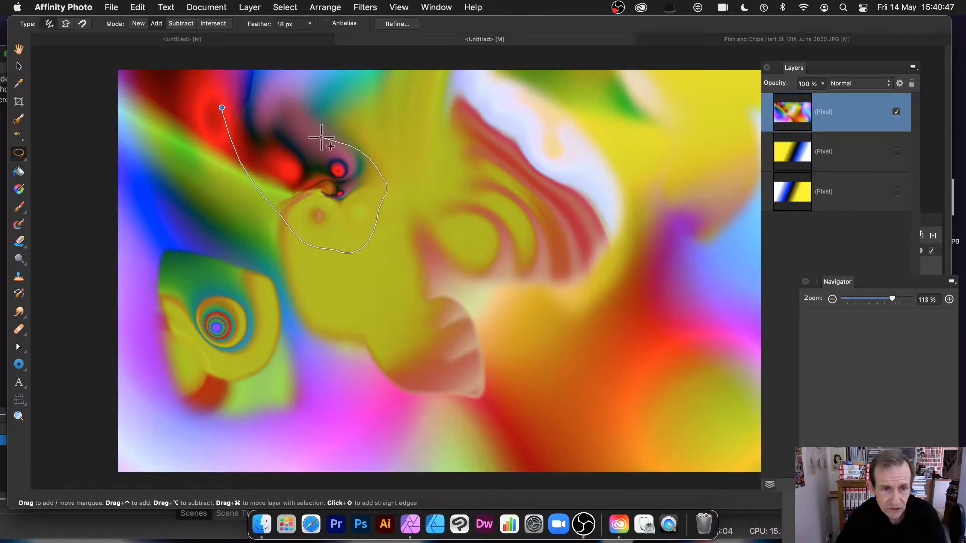
drag(219, 107, 222, 107)
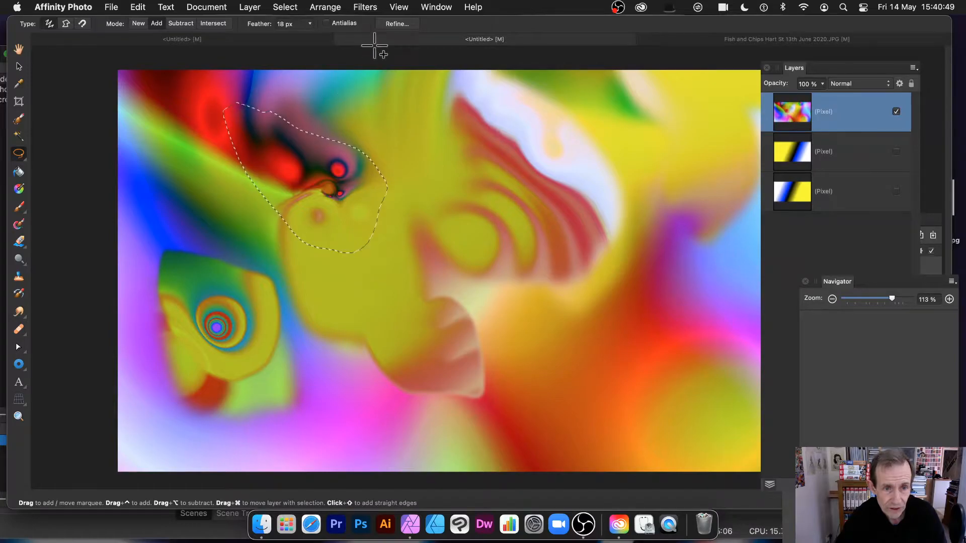
Apply the Deform filter to the new selection, pulling one pin to its upper-left end and the others past its right and lower edges.
click(371, 7)
mouse_move(382, 74)
click(520, 73)
click(317, 172)
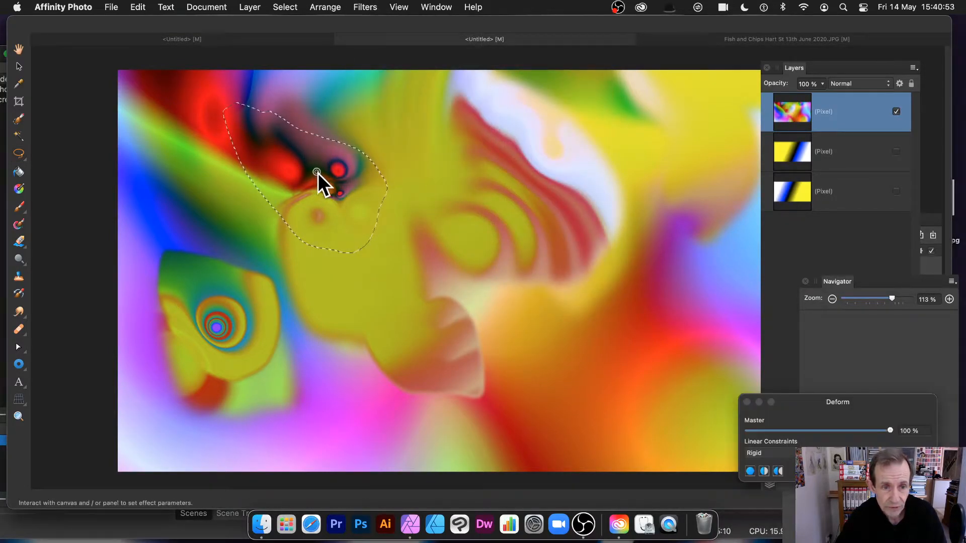
drag(295, 171, 241, 117)
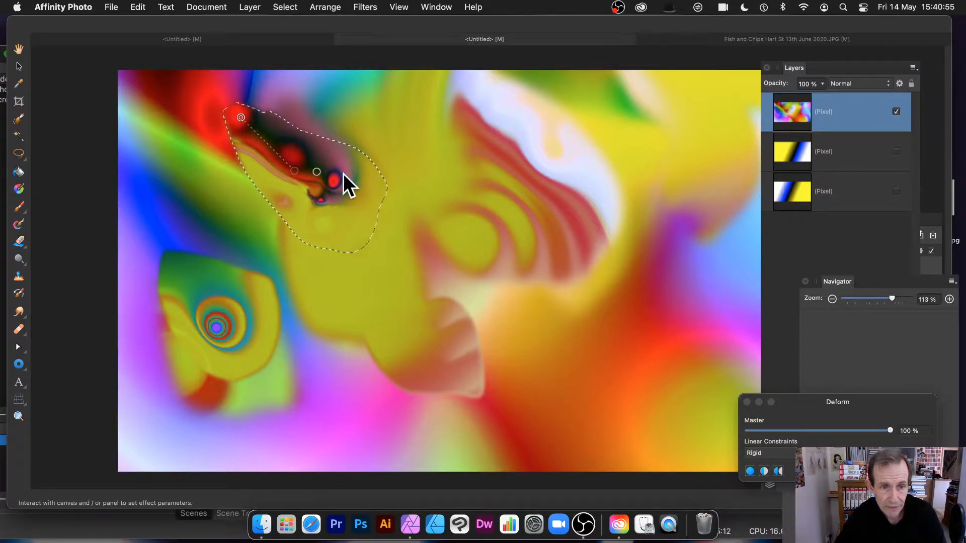
drag(316, 172, 346, 280)
drag(288, 181, 471, 206)
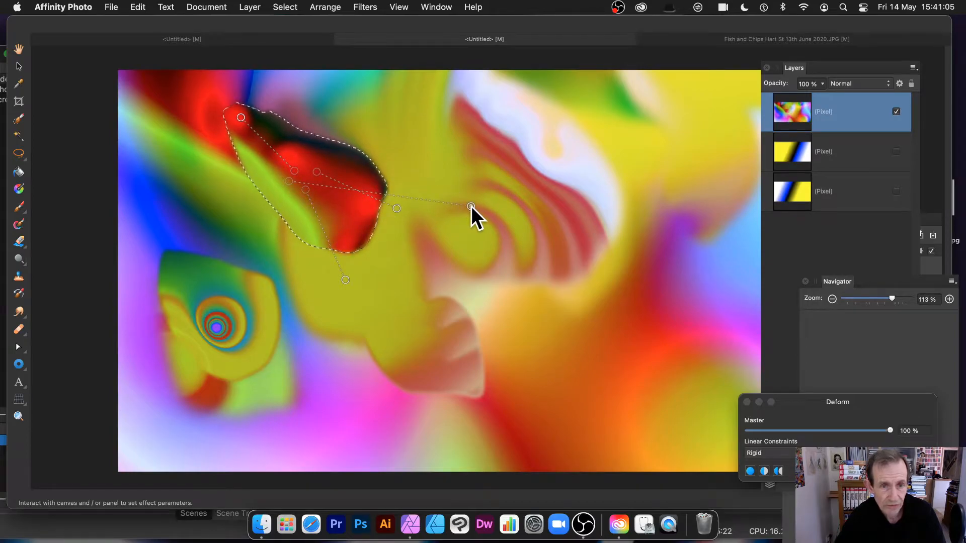
key(Return)
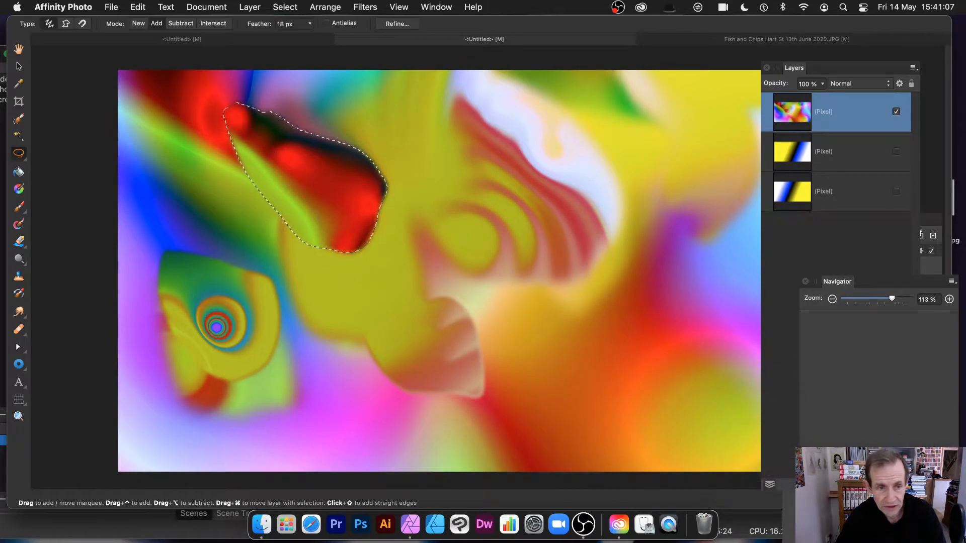
Try repeating the Deform filter on the red shape's selection.
click(366, 6)
click(375, 26)
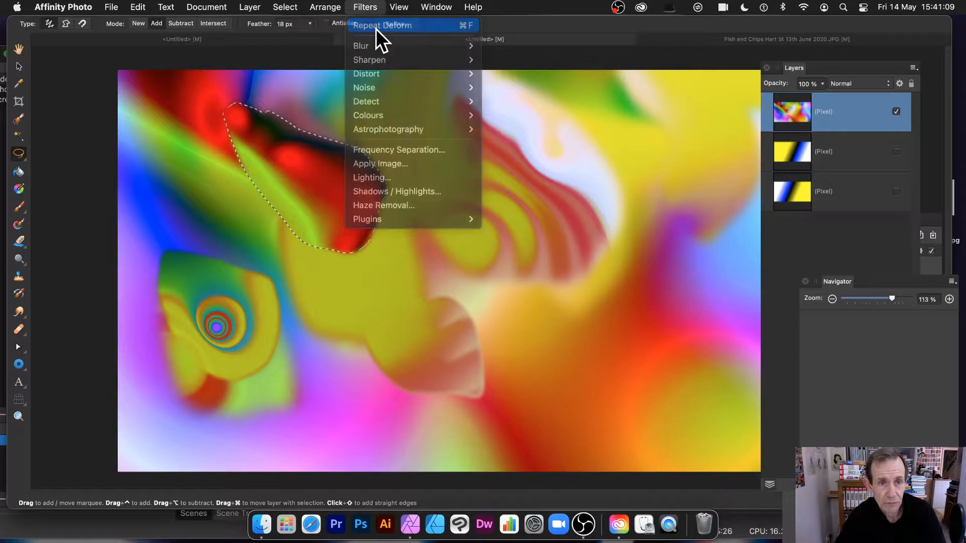
click(365, 6)
click(364, 24)
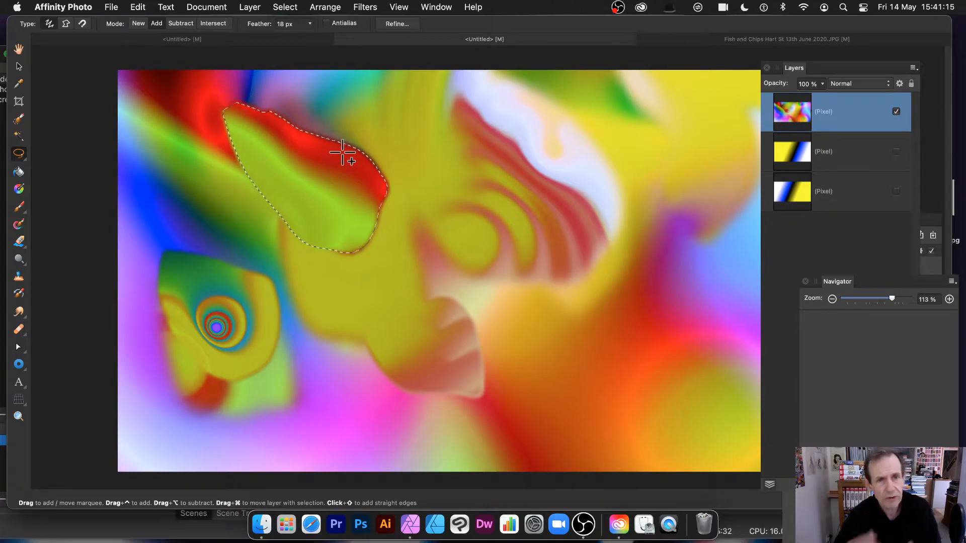
key(super+f)
key(super+f)
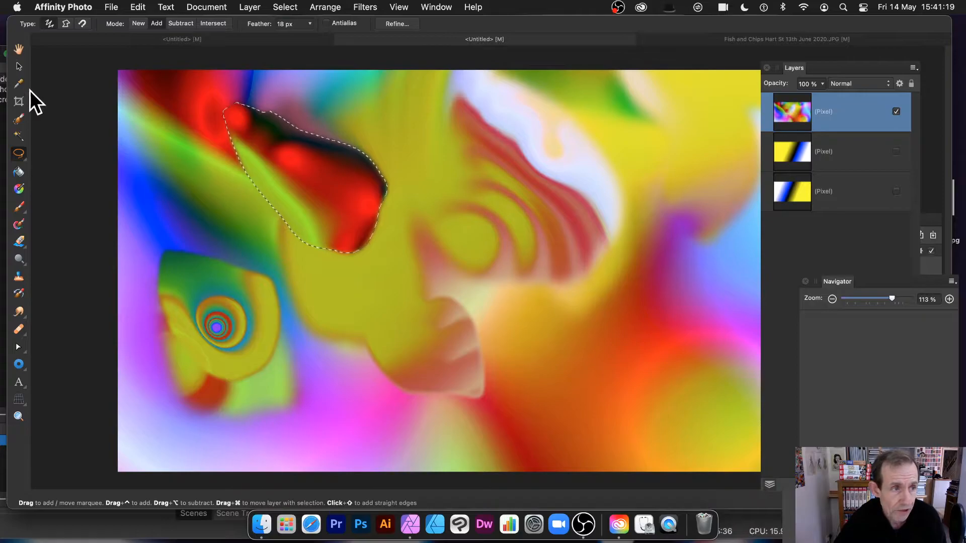
Try moving the selection outline to the right of the red shape with the Rectangular Marquee Tool.
click(20, 154)
click(69, 156)
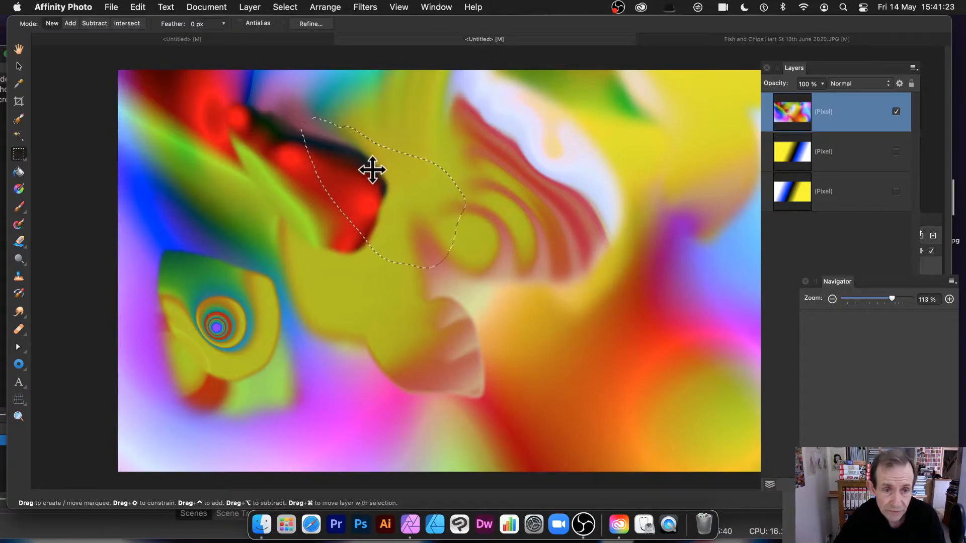
drag(373, 167, 304, 159)
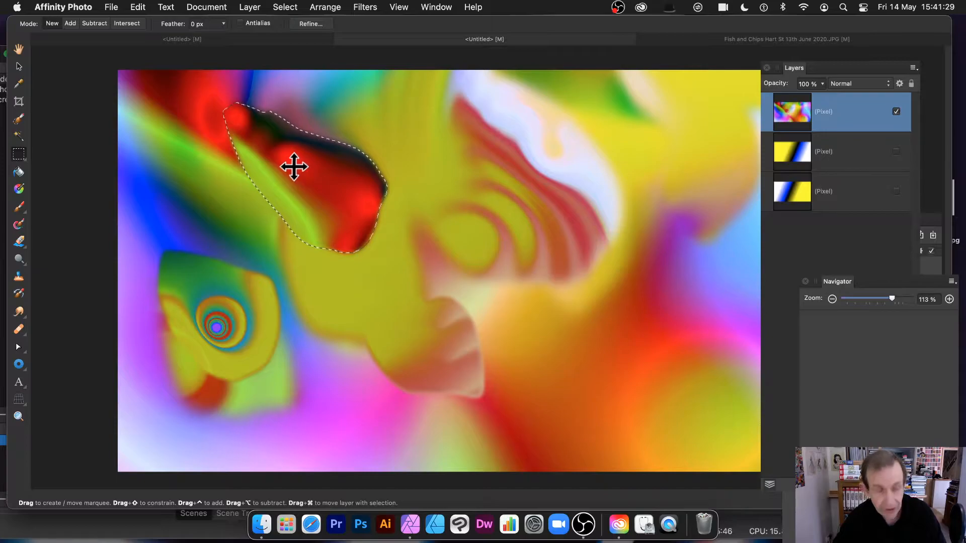
Copy the selected red shape and paste it as a new layer.
click(116, 7)
mouse_move(134, 7)
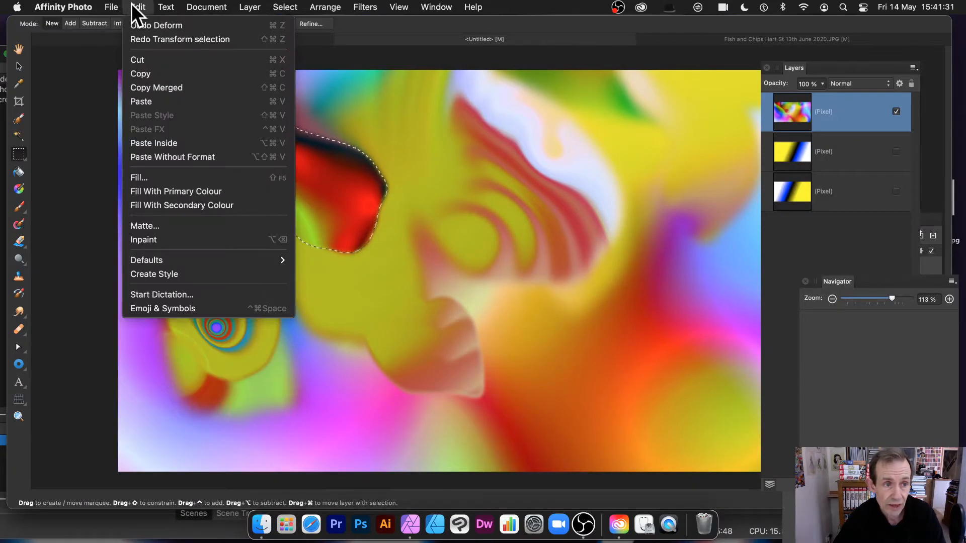
click(138, 76)
click(146, 7)
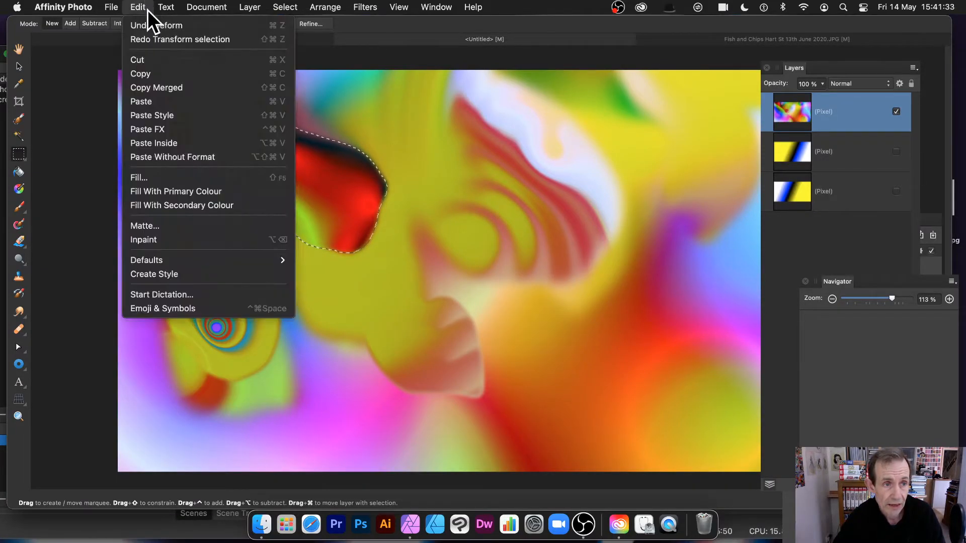
click(155, 103)
Clear the selection and spread five copies of the pasted red shape diagonally across the middle of the image.
click(285, 7)
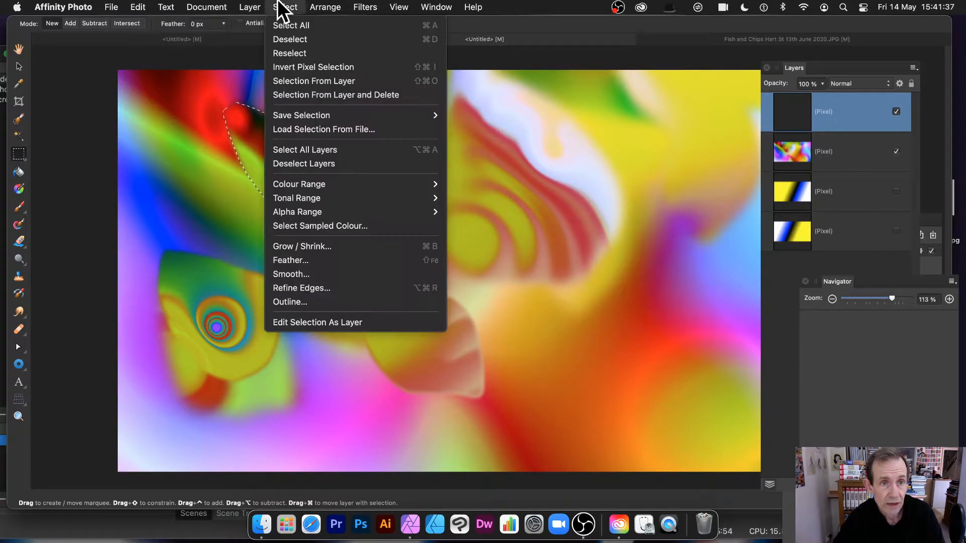
click(290, 38)
click(22, 66)
drag(332, 172, 475, 254)
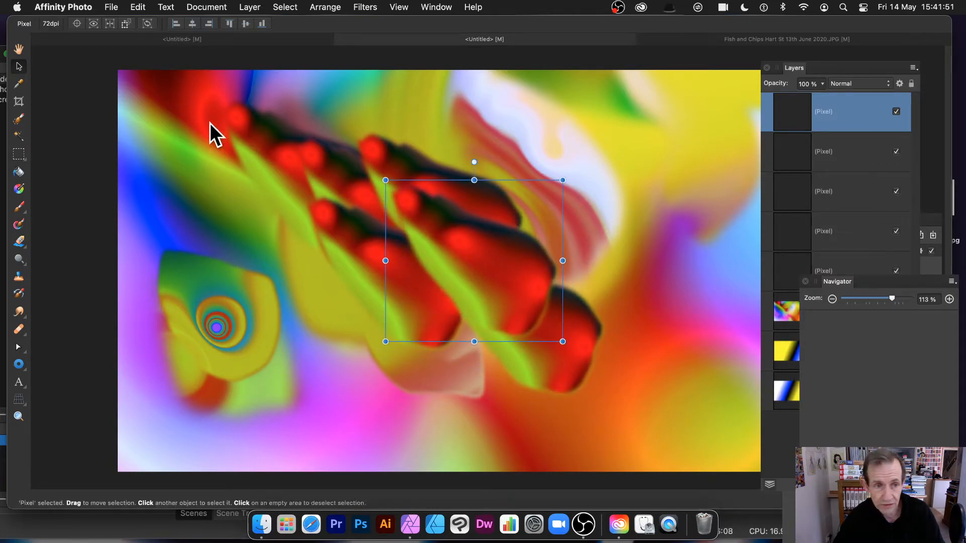
Select the five layers holding the red shape copies.
click(852, 195)
click(859, 162)
click(837, 115)
shift+click(841, 276)
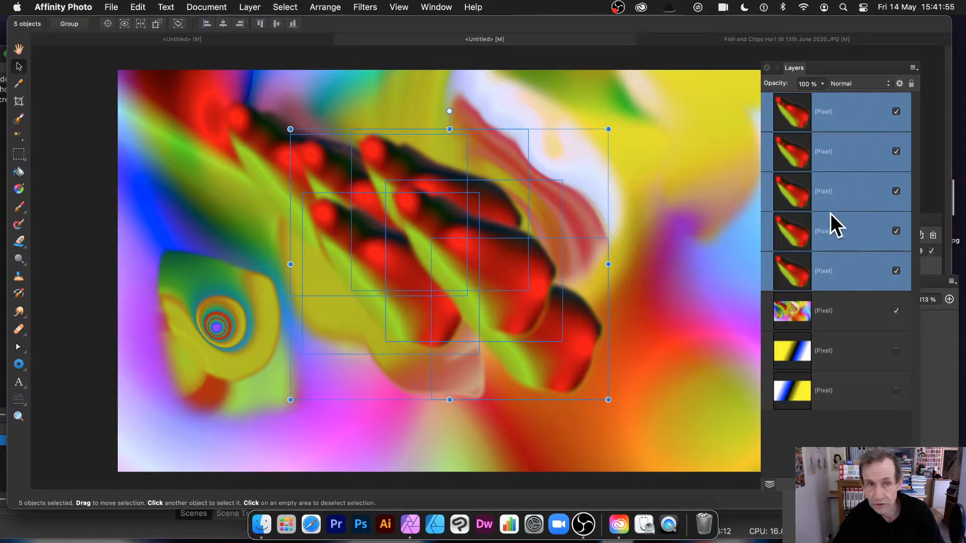
Try merging all visible layers into a new layer.
click(251, 7)
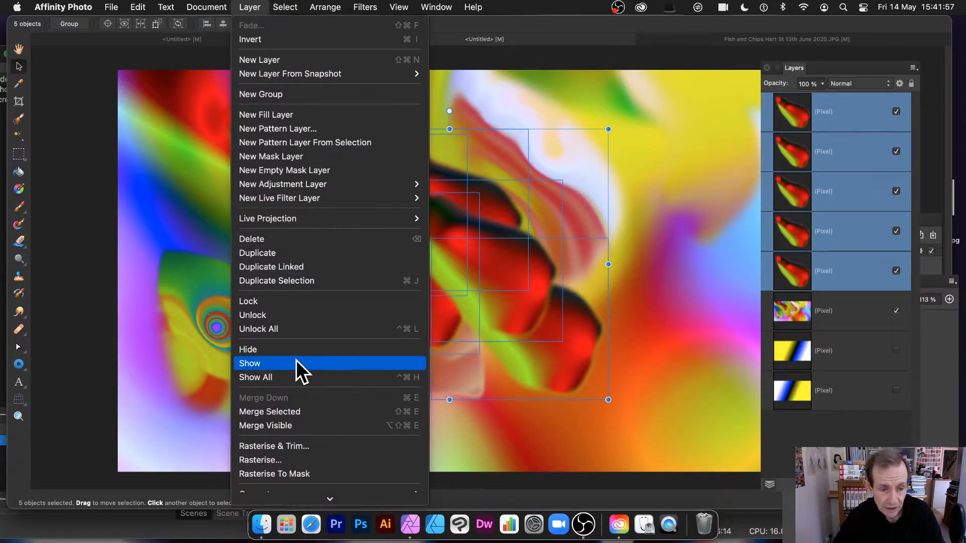
click(292, 425)
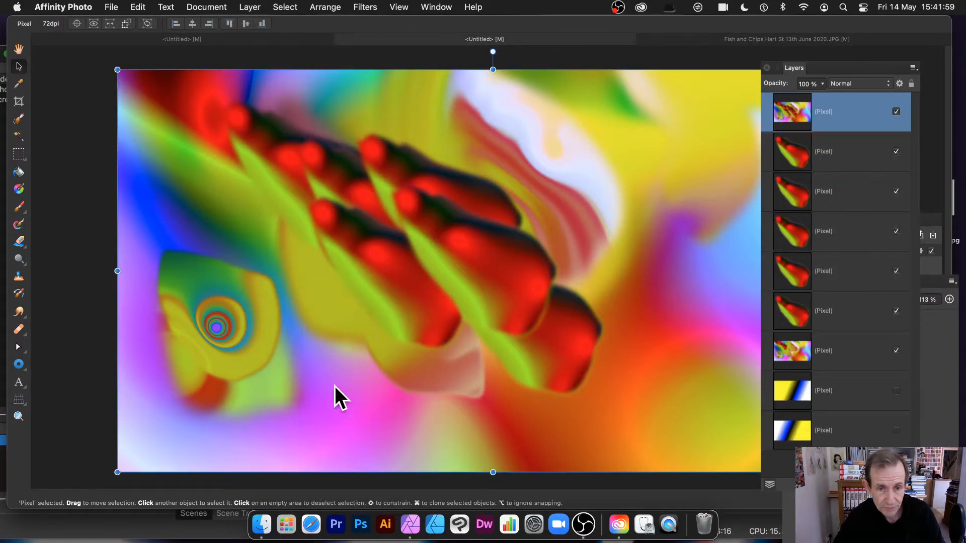
mouse_move(488, 226)
mouse_down()
mouse_move(524, 246)
mouse_move(497, 229)
mouse_up()
key(super+z)
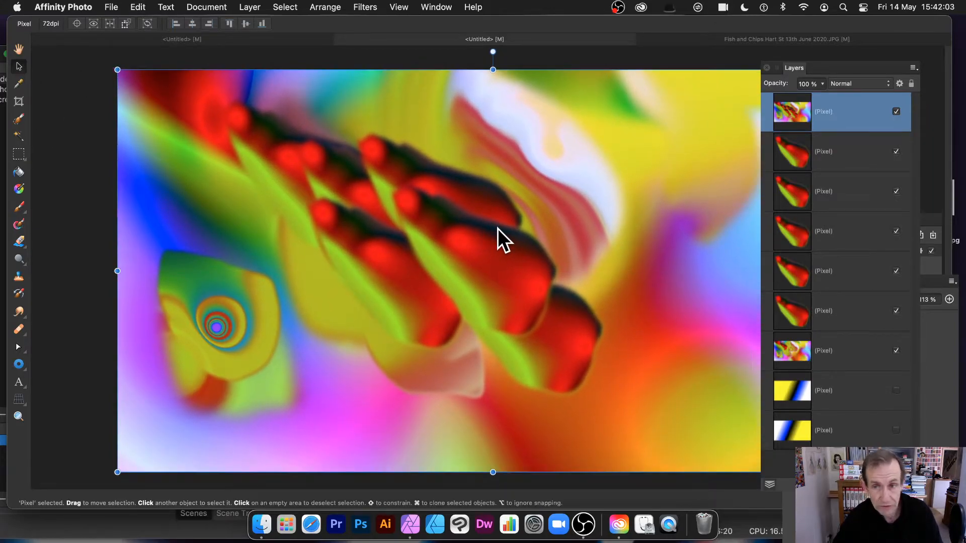
key(super+z)
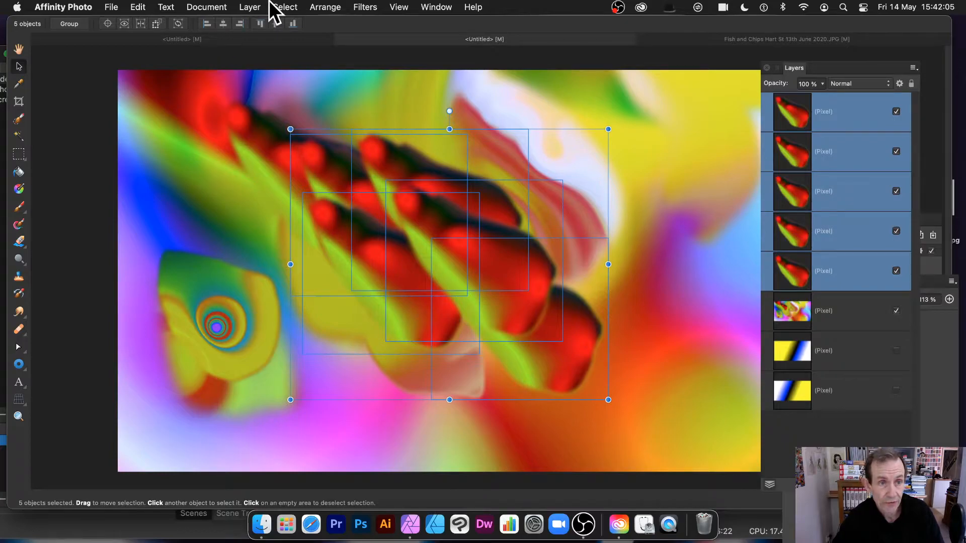
Merge the five selected layers into one, and rotate the merged red shape about 57° over the middle of the image.
click(252, 7)
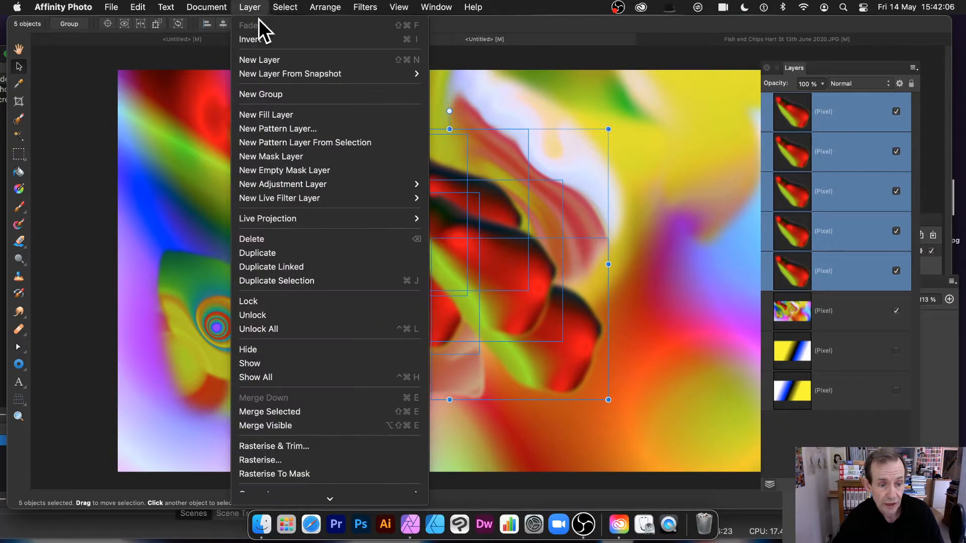
click(306, 412)
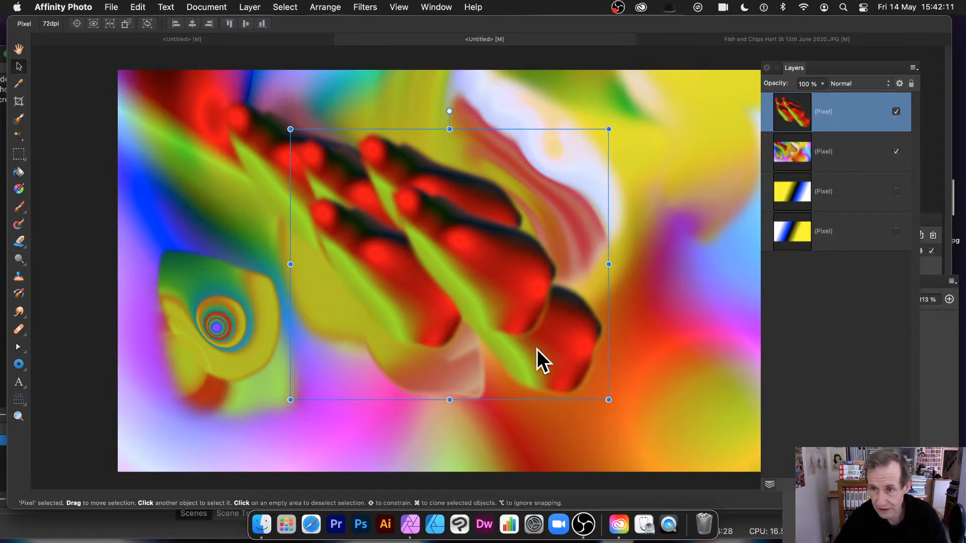
drag(463, 282, 578, 264)
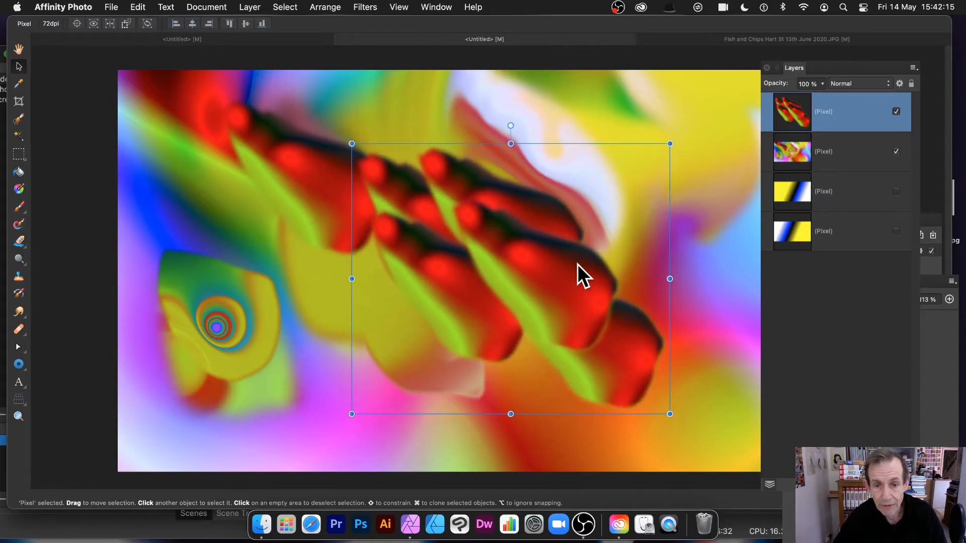
drag(670, 142, 473, 113)
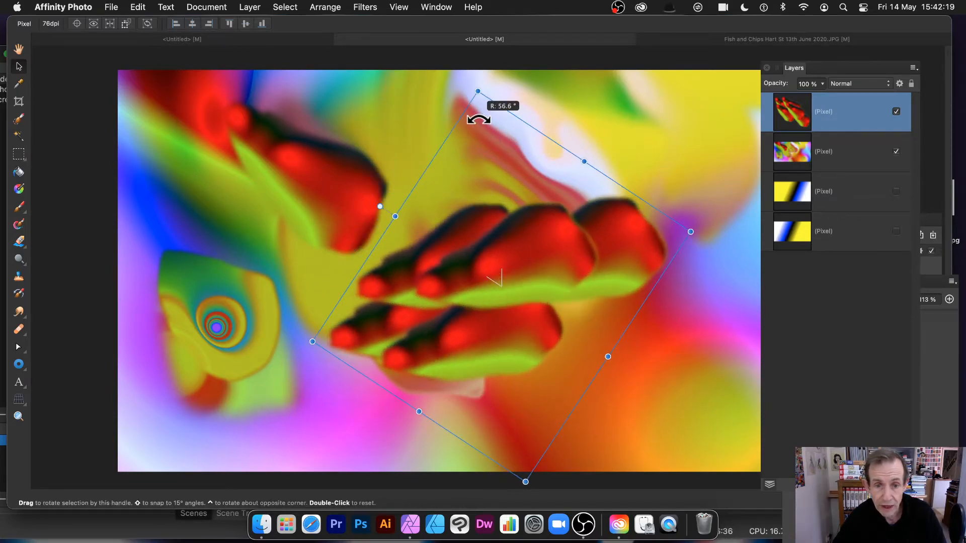
drag(534, 232, 456, 234)
Start the Deform distortion on the merged red shape and place four control points across it.
click(365, 6)
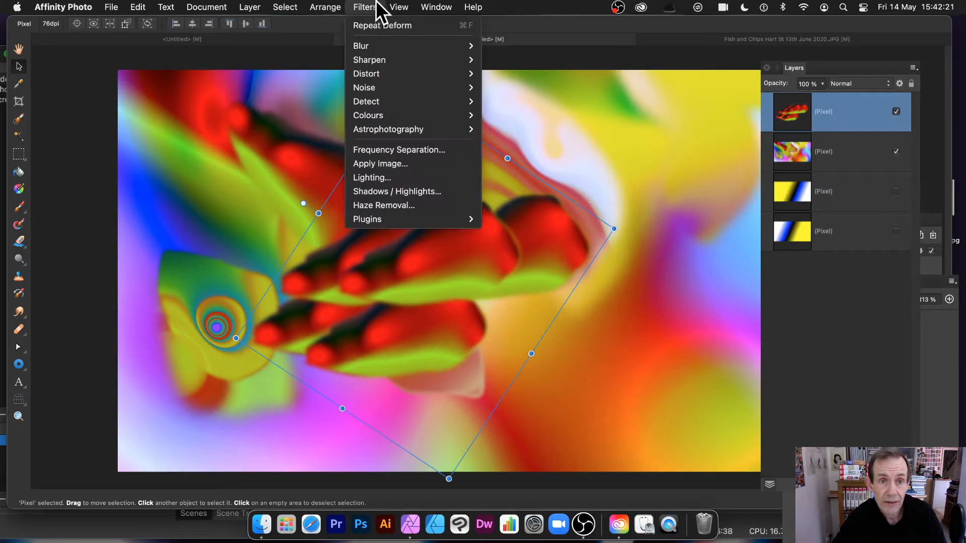
mouse_move(374, 76)
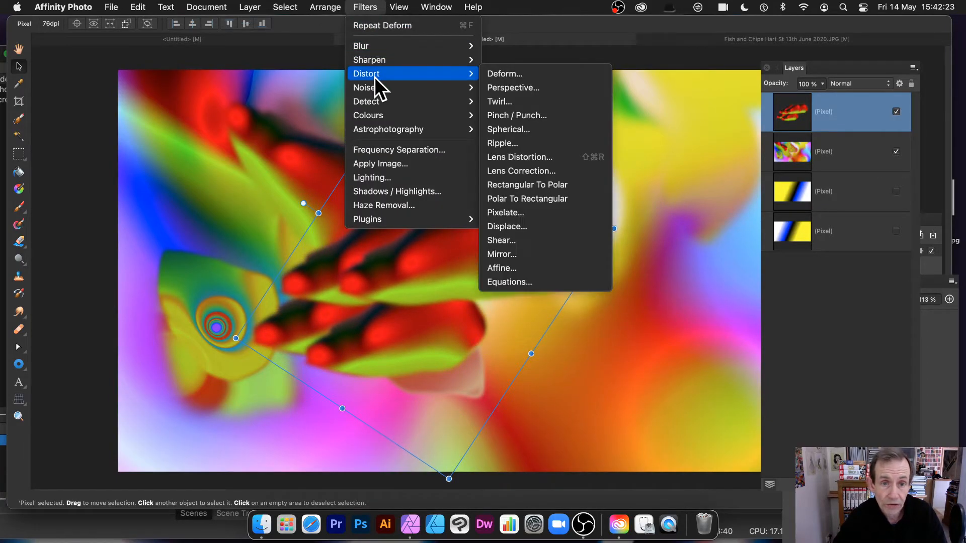
click(508, 71)
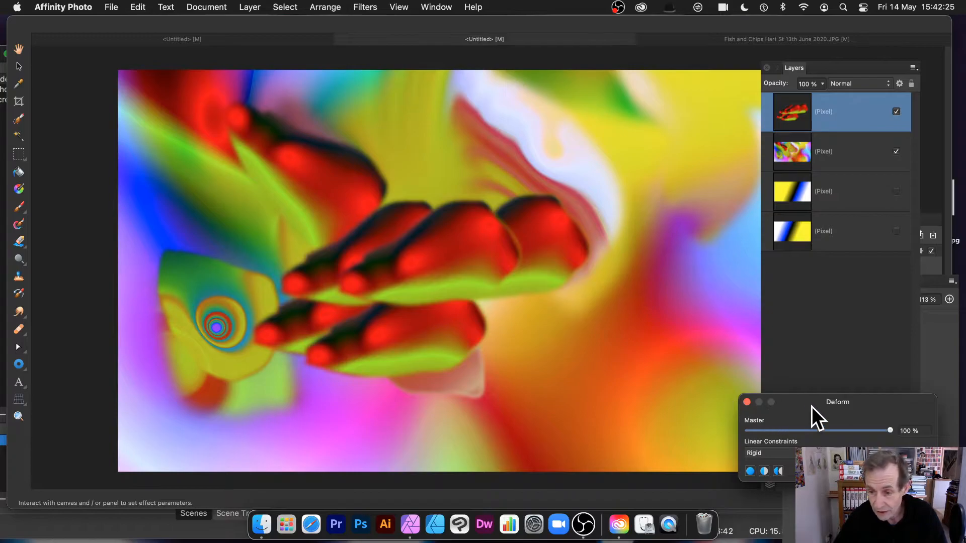
drag(811, 407, 626, 306)
click(390, 245)
click(479, 212)
click(484, 266)
click(429, 328)
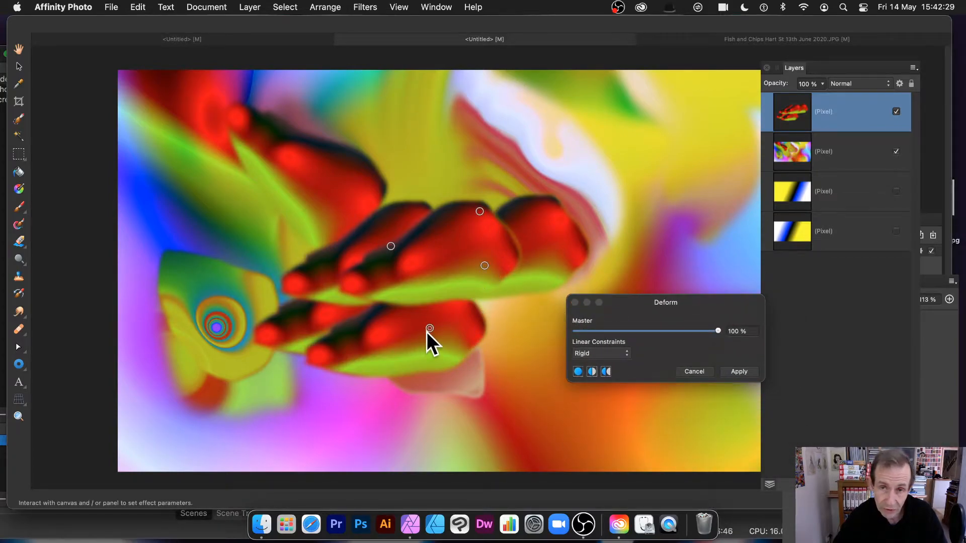
Pull the Deform control points outward in several directions to twist the red shape into curved forms, and apply the filter.
drag(429, 328, 303, 199)
mouse_move(352, 338)
mouse_down()
mouse_move(265, 277)
mouse_move(348, 277)
mouse_move(294, 267)
mouse_move(232, 308)
mouse_move(288, 268)
mouse_up()
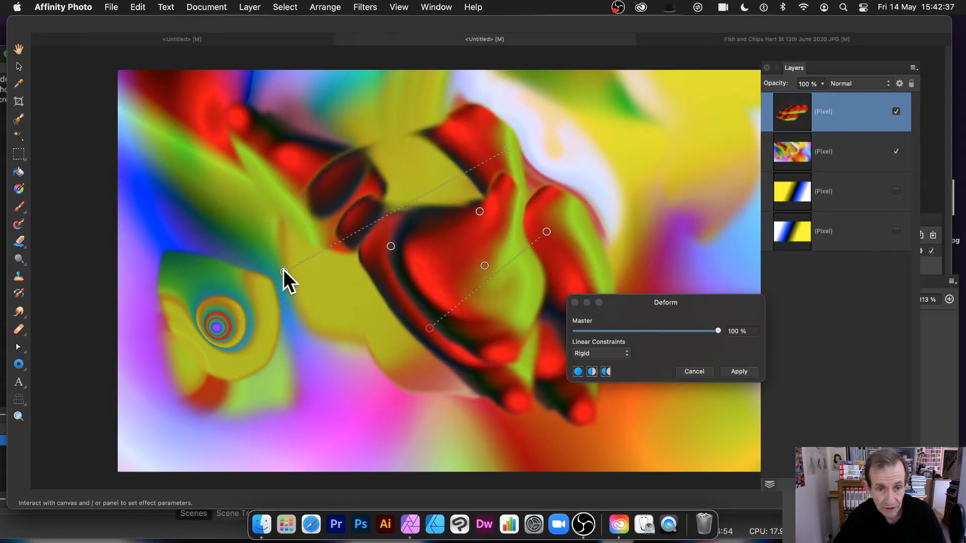
mouse_move(441, 257)
mouse_down()
mouse_move(331, 324)
mouse_move(256, 319)
mouse_up()
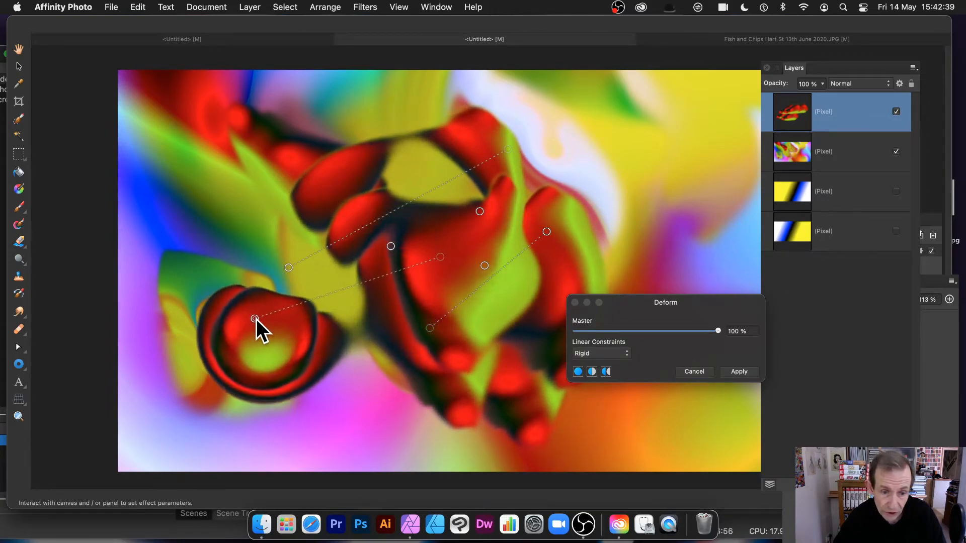
drag(470, 324, 509, 344)
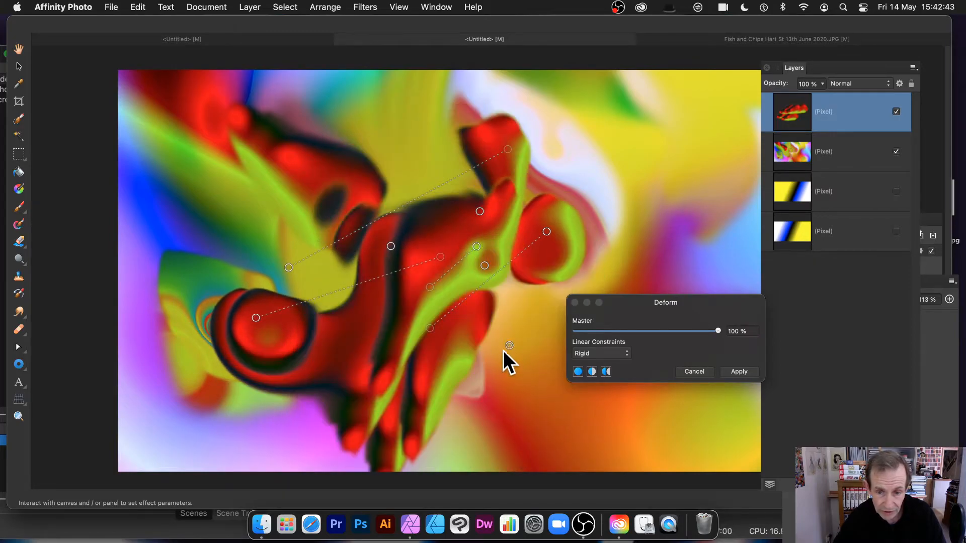
mouse_move(440, 338)
mouse_down()
mouse_move(631, 401)
mouse_move(612, 398)
mouse_up()
drag(553, 268, 673, 257)
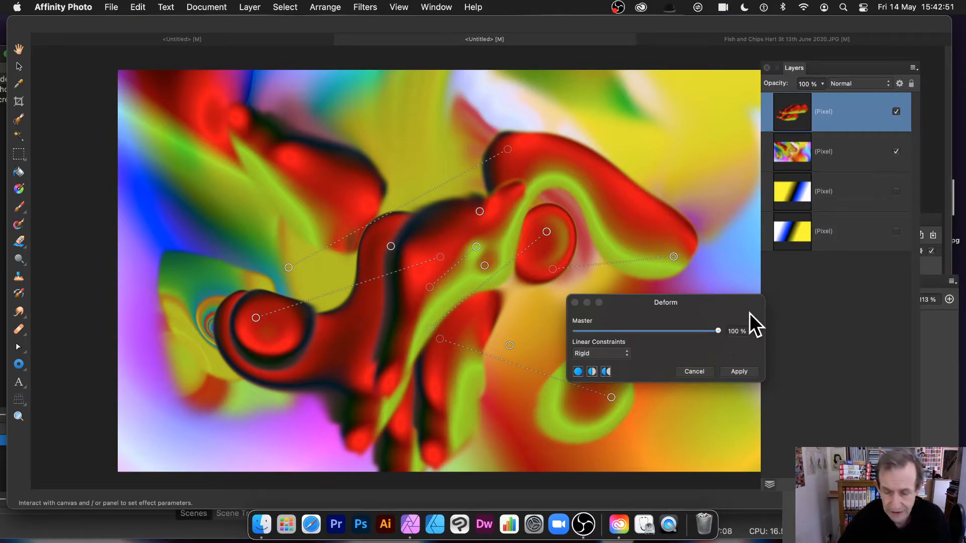
click(743, 370)
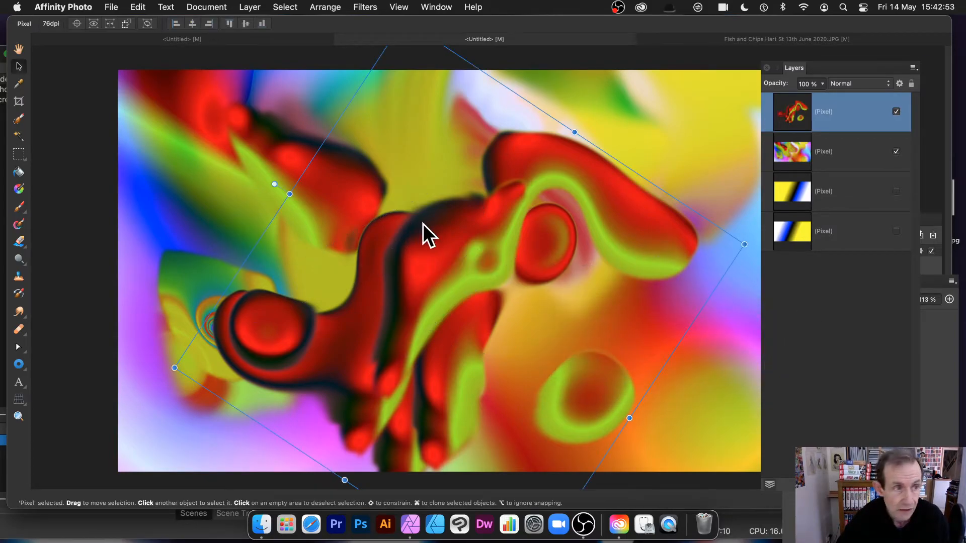
Scale down the deformed red shape and reposition it over the middle of the image.
drag(490, 270, 542, 320)
drag(481, 86, 511, 250)
drag(575, 444, 440, 237)
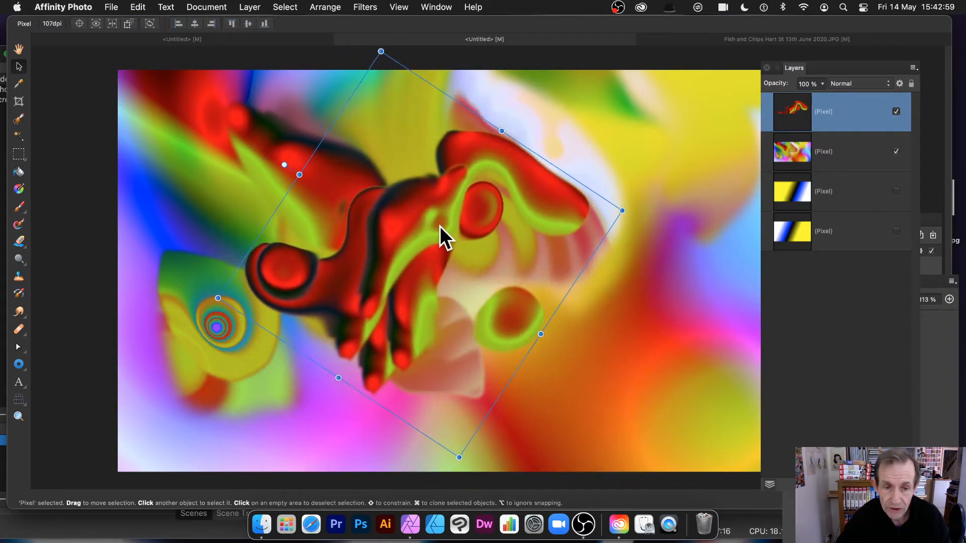
Draw four combined freehand selections around the shape's lower body, inner circle, detached ring and lowest tip.
click(18, 158)
click(71, 214)
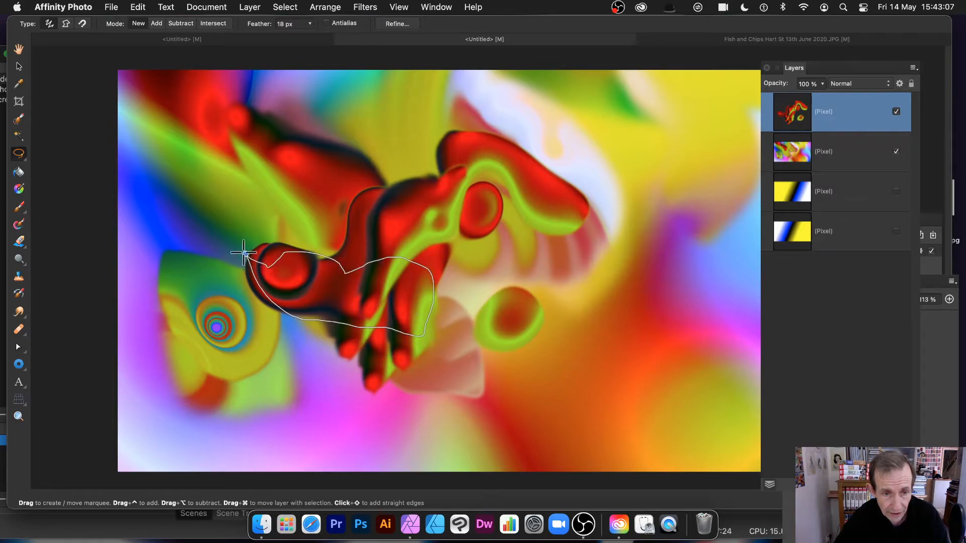
click(155, 23)
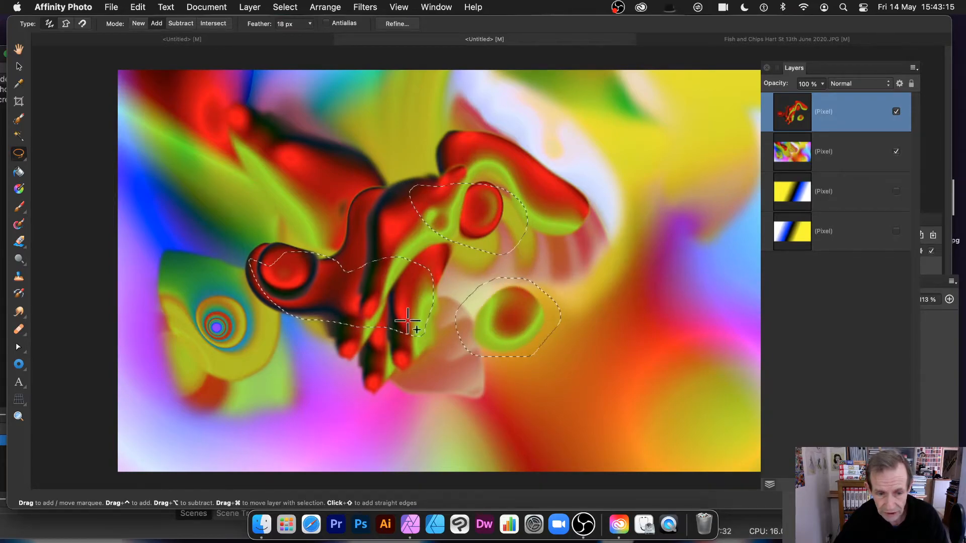
mouse_move(356, 352)
mouse_down()
mouse_move(359, 406)
mouse_move(394, 386)
mouse_move(356, 352)
mouse_up()
Start the Deform distortion on the selected areas with Similarity linear constraints and place a control point in the red body.
click(365, 7)
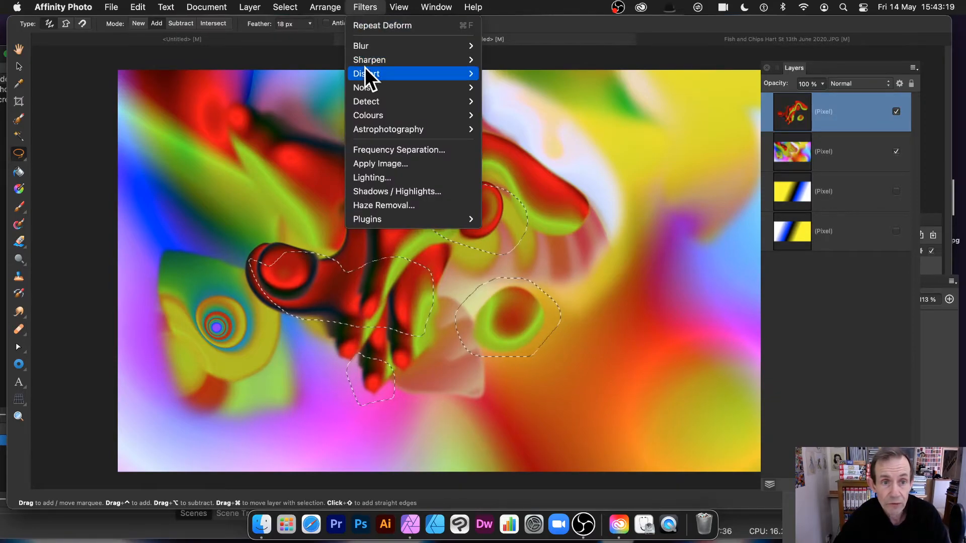
mouse_move(382, 74)
click(527, 72)
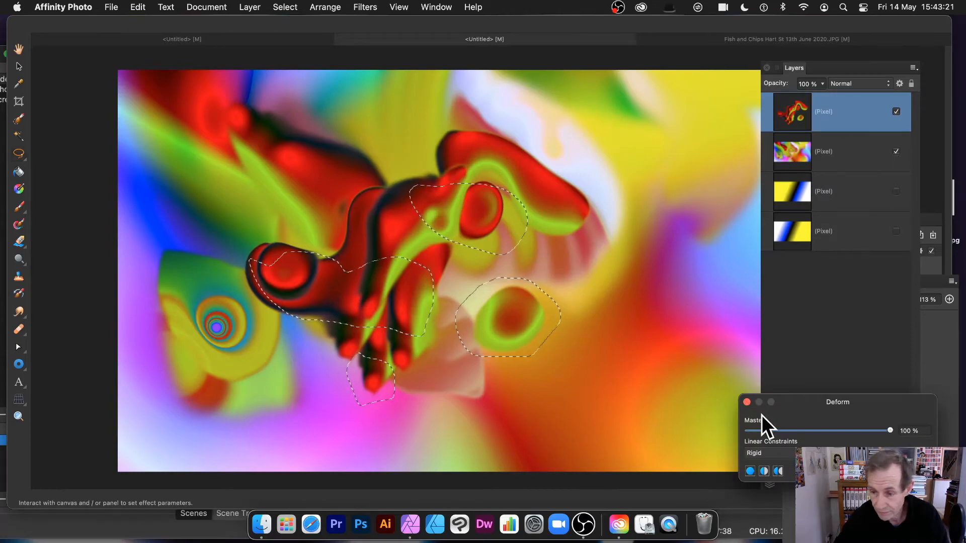
click(790, 454)
click(790, 466)
click(322, 283)
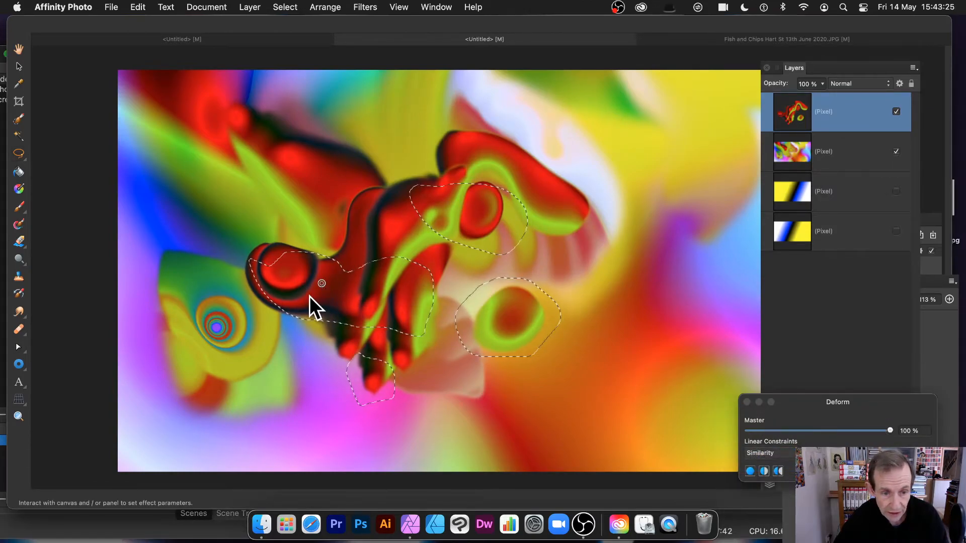
Pull further Deform control points across the selected areas to warp their contents, and apply the filter.
drag(307, 296, 347, 285)
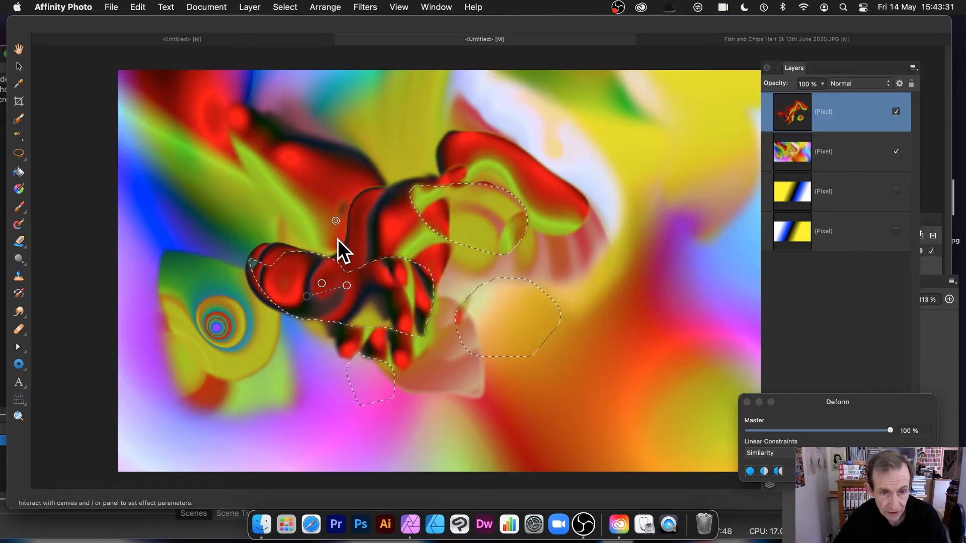
drag(335, 220, 278, 303)
drag(293, 375, 370, 244)
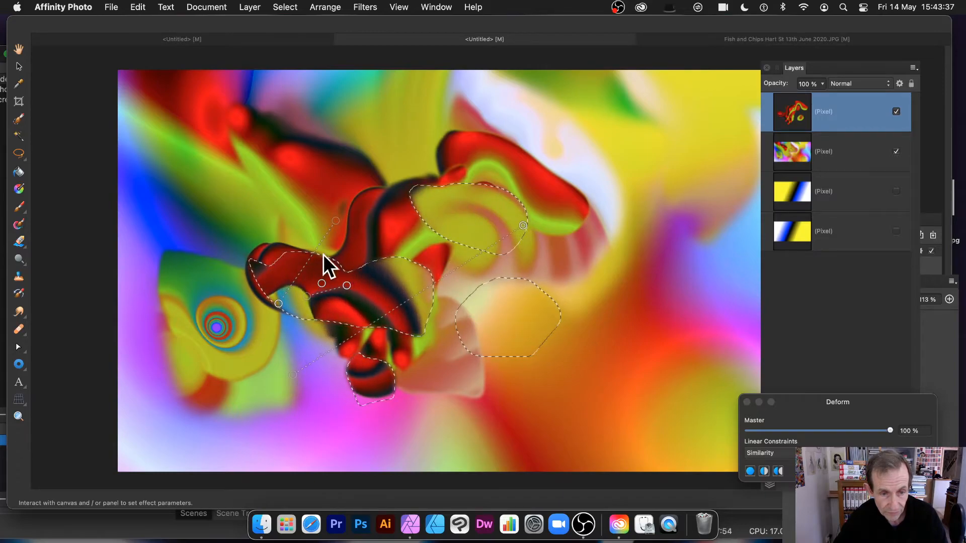
drag(219, 325, 560, 253)
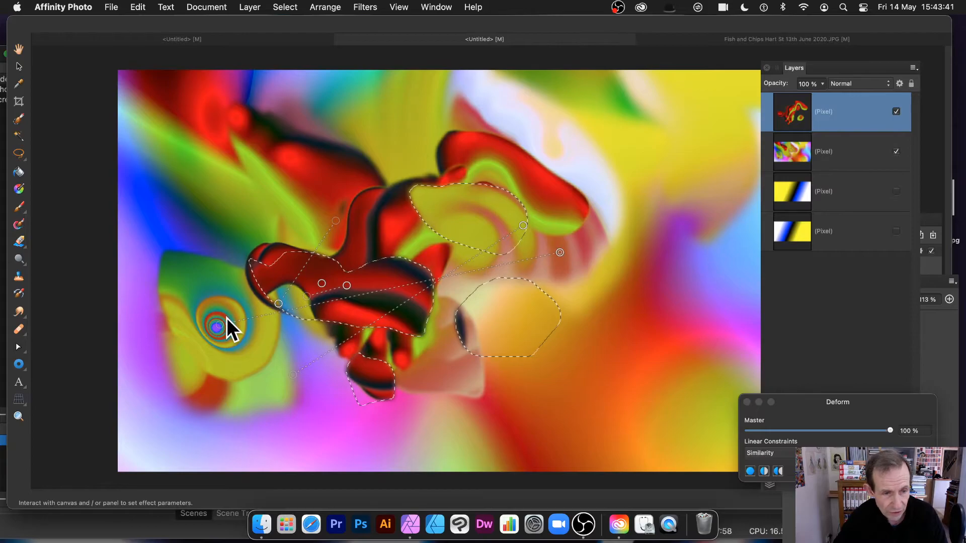
click(285, 266)
drag(285, 265, 272, 295)
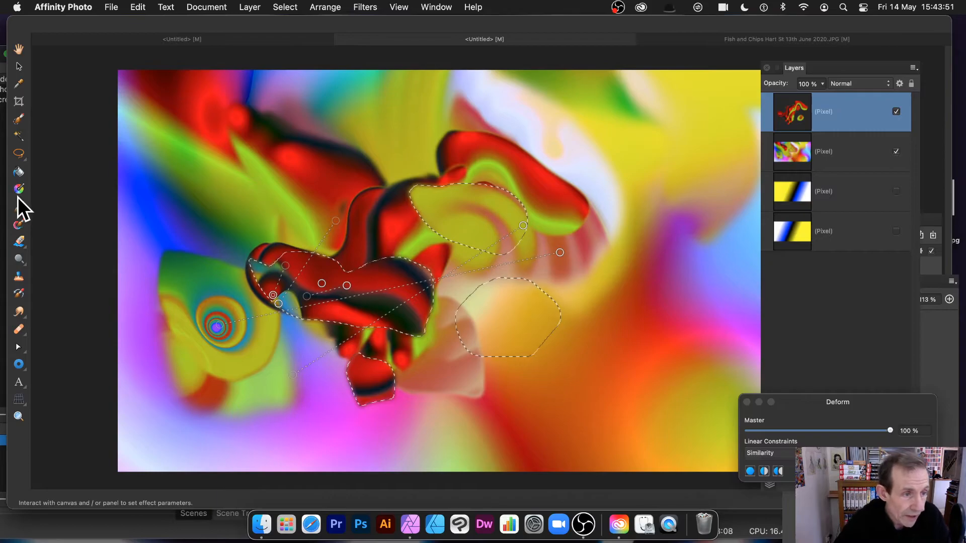
click(17, 154)
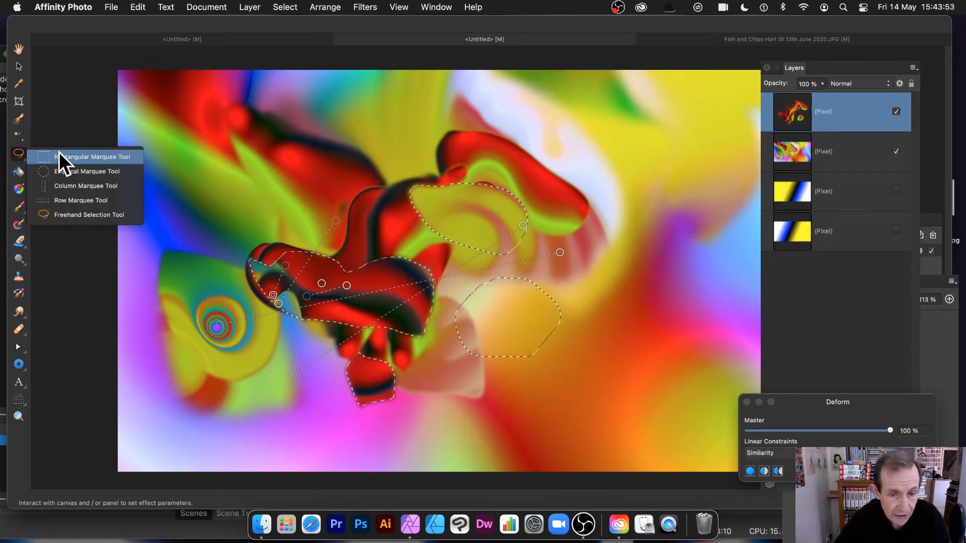
drag(866, 398, 477, 252)
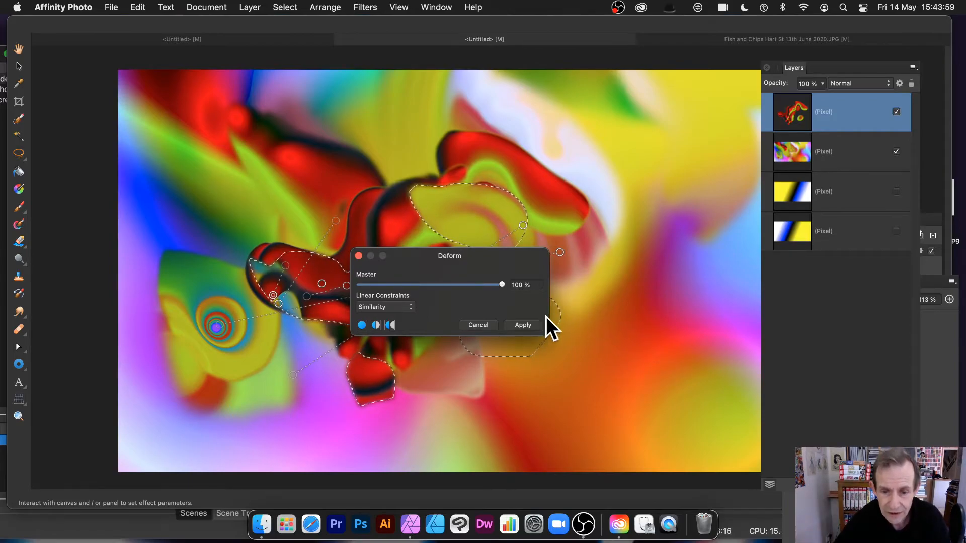
click(523, 325)
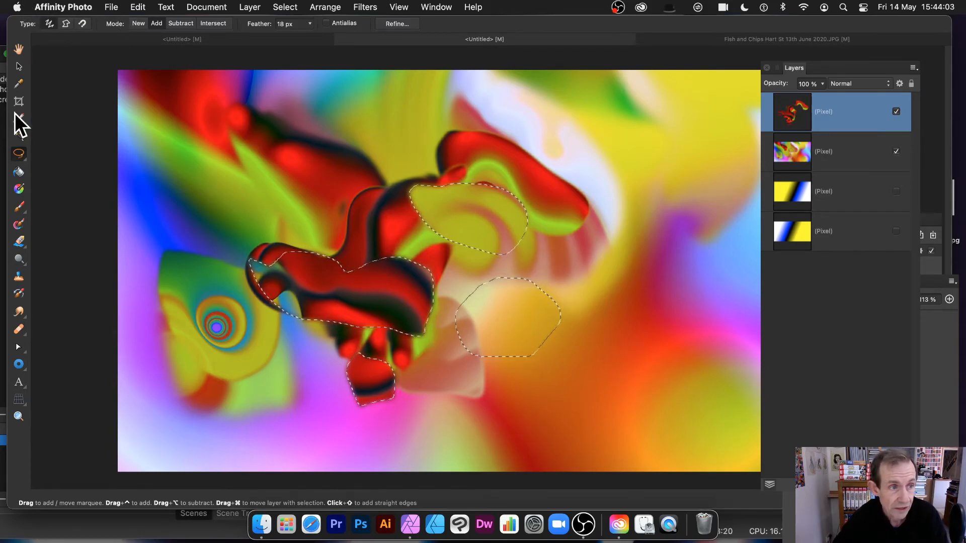
Switch to the Rectangular Marquee Tool and clear the selection.
drag(18, 154, 44, 154)
drag(411, 273, 425, 253)
drag(327, 233, 286, 268)
click(290, 8)
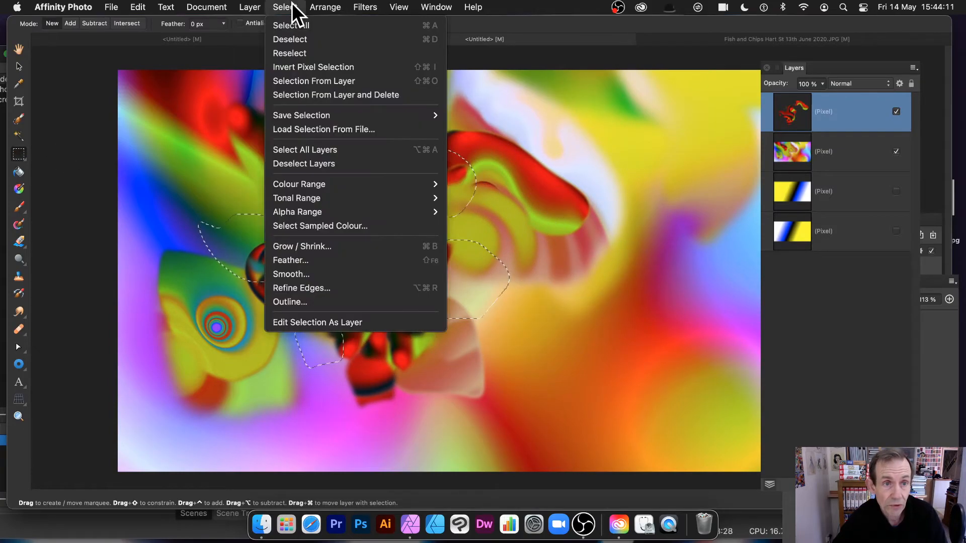
click(295, 39)
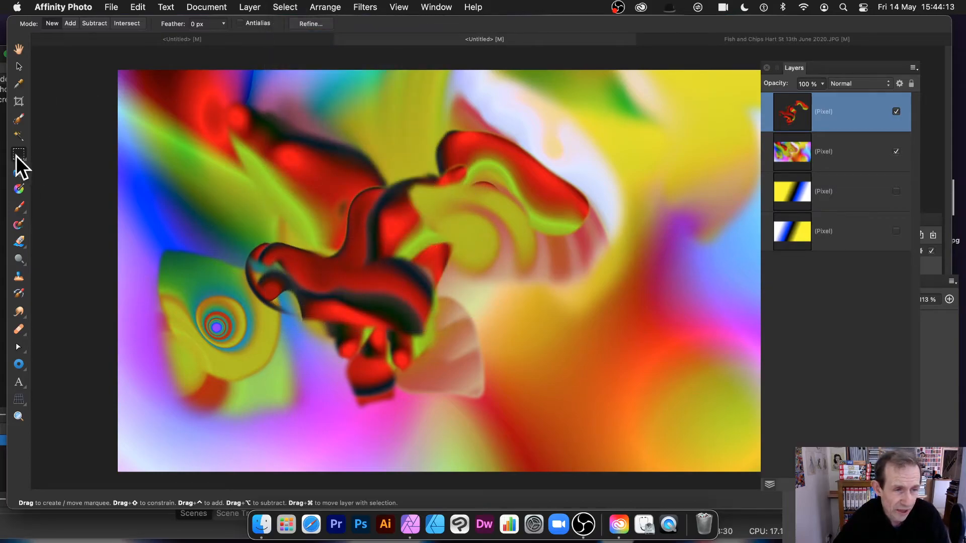
Draw a freehand selection around the lower half of the red shape and repeat the last Deform on it.
drag(16, 155, 76, 215)
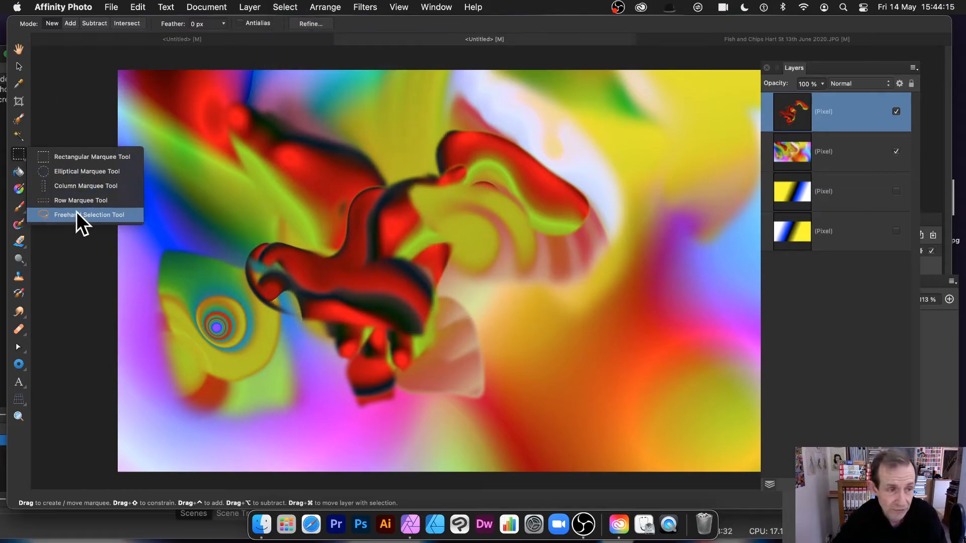
click(76, 213)
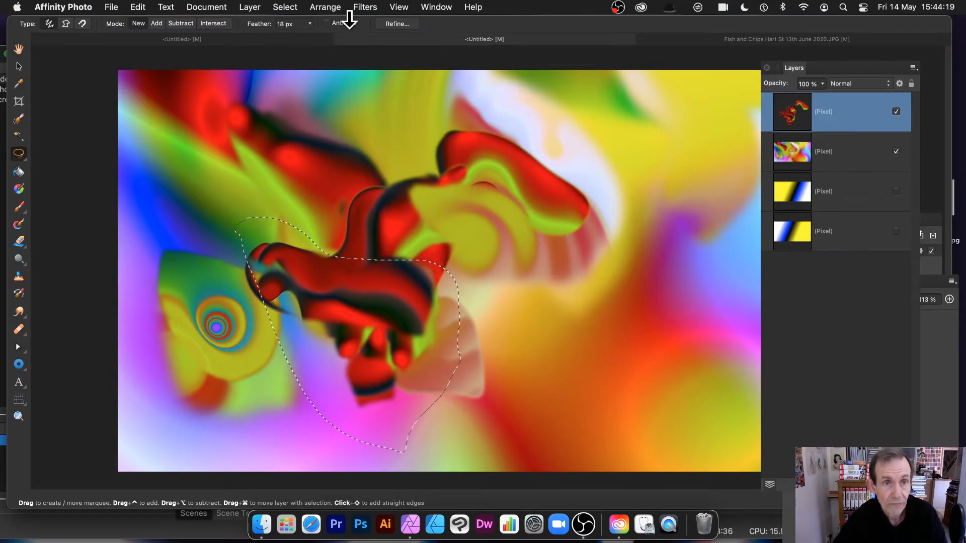
click(365, 7)
click(373, 22)
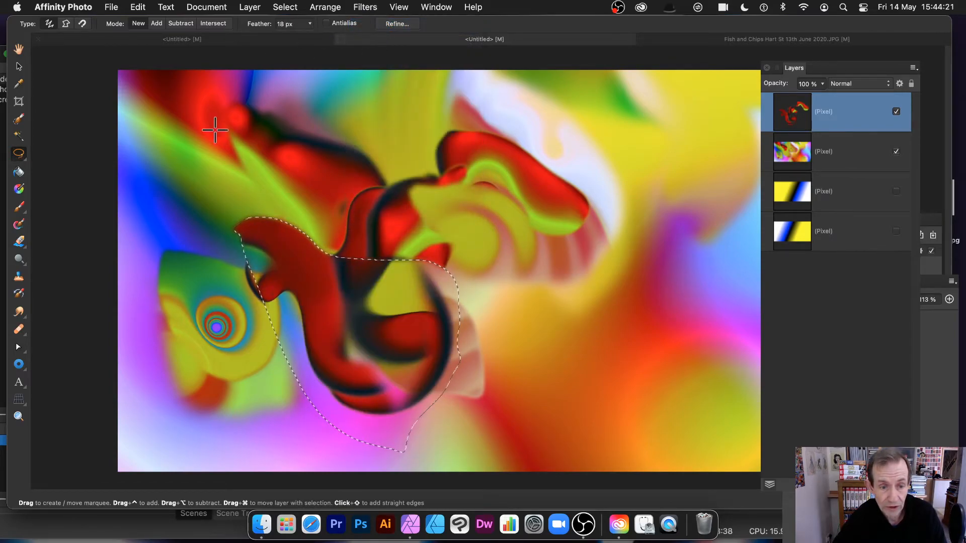
Start another Deform on the selected area with Similarity linear constraints and place four control points on the red curves.
click(389, 4)
mouse_move(365, 10)
mouse_move(371, 87)
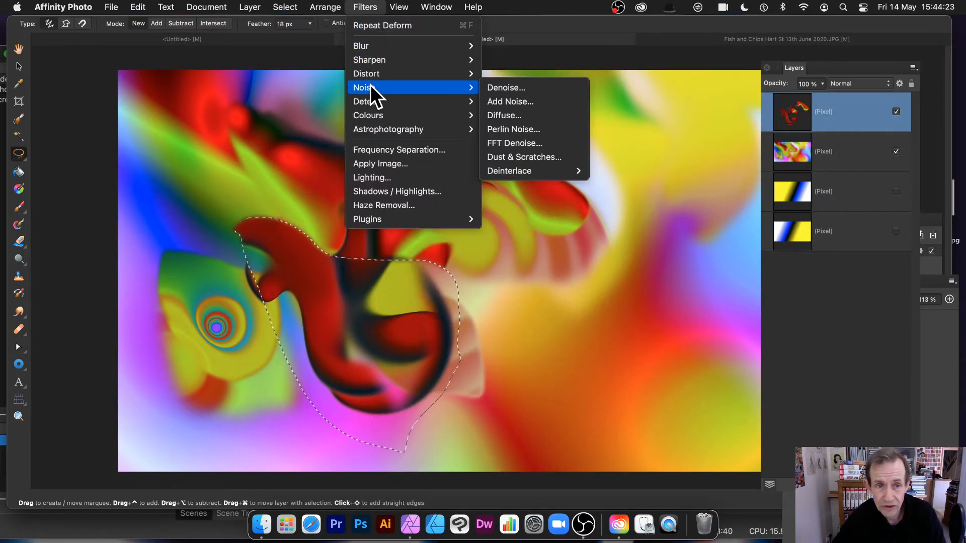
click(515, 74)
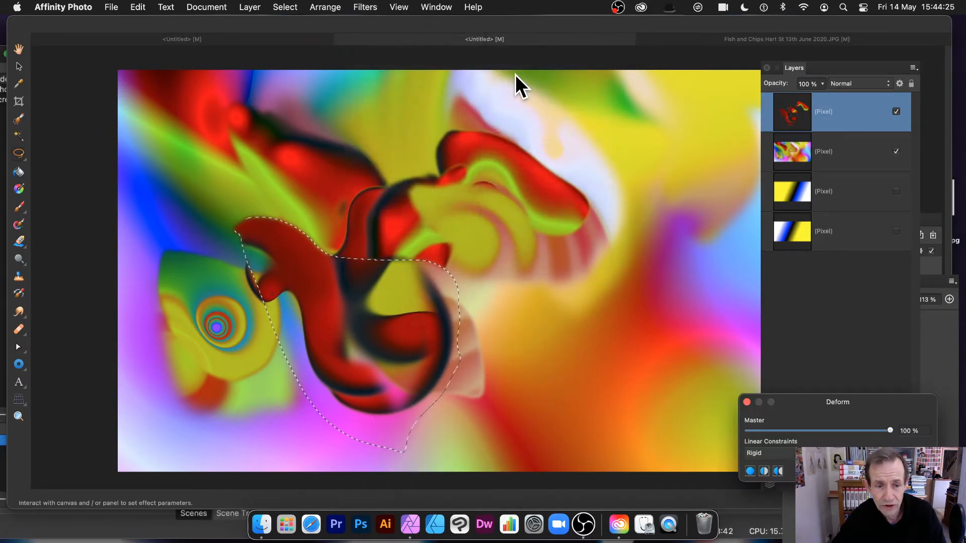
drag(865, 397, 497, 200)
click(409, 247)
click(407, 261)
click(315, 300)
click(331, 362)
click(360, 402)
click(397, 394)
Pull the Deform control points to reshape the selected curves into separate rounded red blobs, and apply the filter.
drag(361, 403, 524, 490)
drag(331, 362, 543, 307)
drag(218, 327, 407, 309)
drag(216, 328, 418, 416)
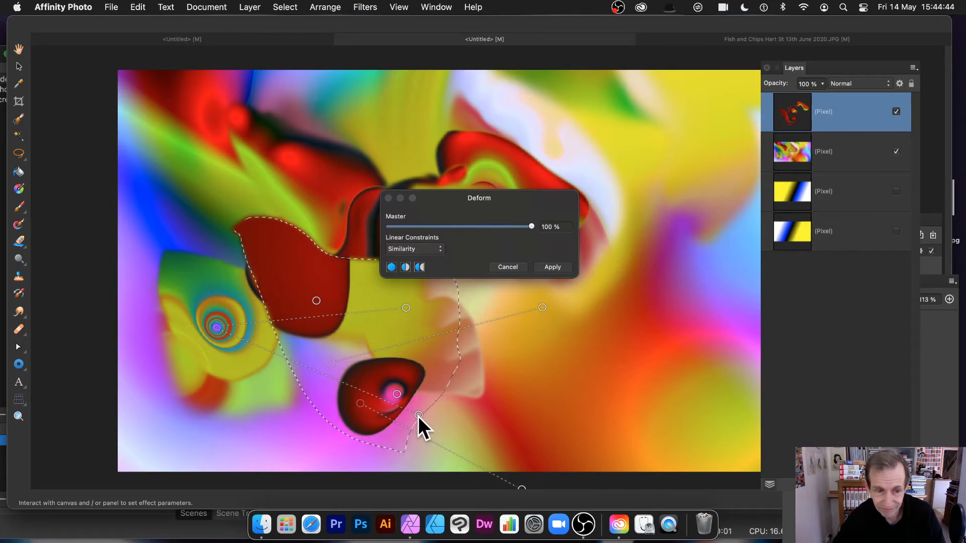
click(554, 267)
Clear the selection and create a scaled-down duplicate of the red shapes layer over the original.
click(301, 7)
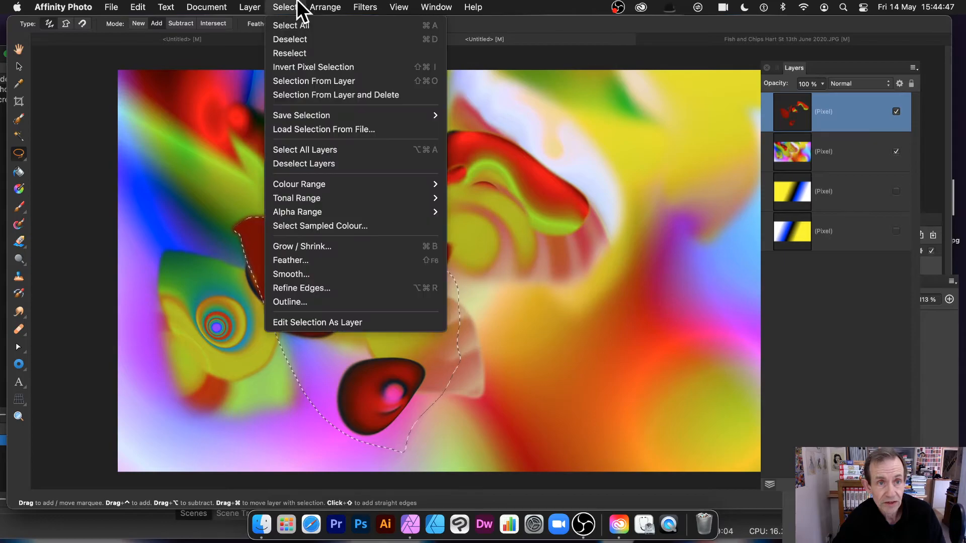
click(301, 40)
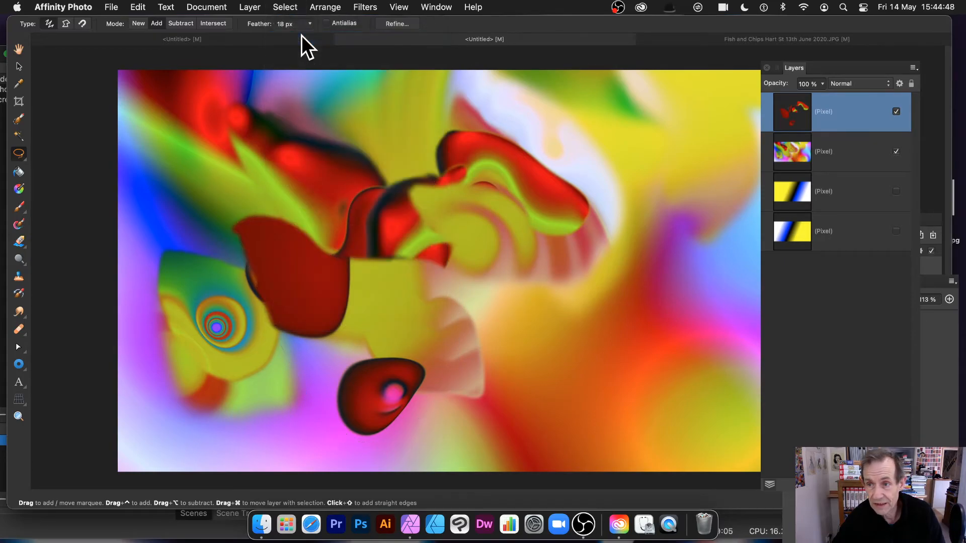
click(19, 66)
mouse_move(327, 351)
mouse_down()
mouse_move(410, 367)
mouse_move(380, 352)
mouse_move(362, 319)
mouse_move(296, 317)
mouse_move(395, 314)
mouse_move(355, 330)
mouse_move(372, 344)
mouse_up()
drag(602, 184, 388, 238)
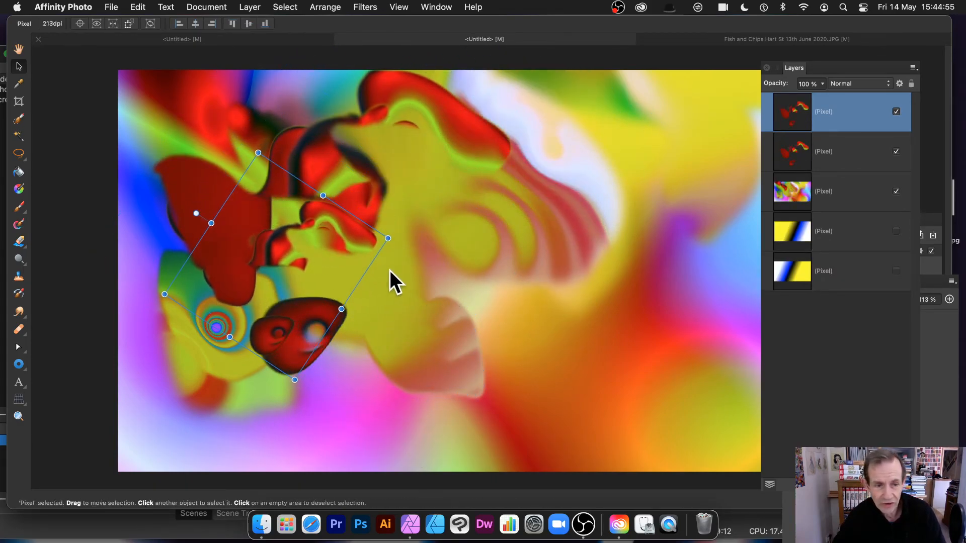
Rotate the small red copy and duplicate it three times, spreading the copies across the middle of the image.
drag(334, 225, 487, 235)
drag(546, 247, 453, 168)
drag(406, 279, 469, 315)
key(super+j)
key(super+j)
drag(505, 276, 458, 318)
key(super+j)
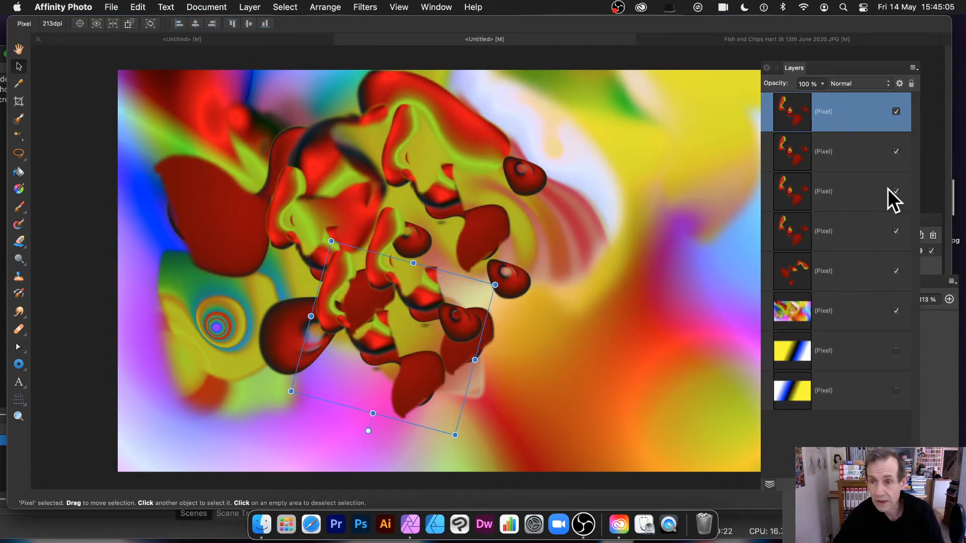
Merge the five red shape layers into one and shift the merged shapes slightly down and to the right.
shift+click(793, 274)
click(247, 7)
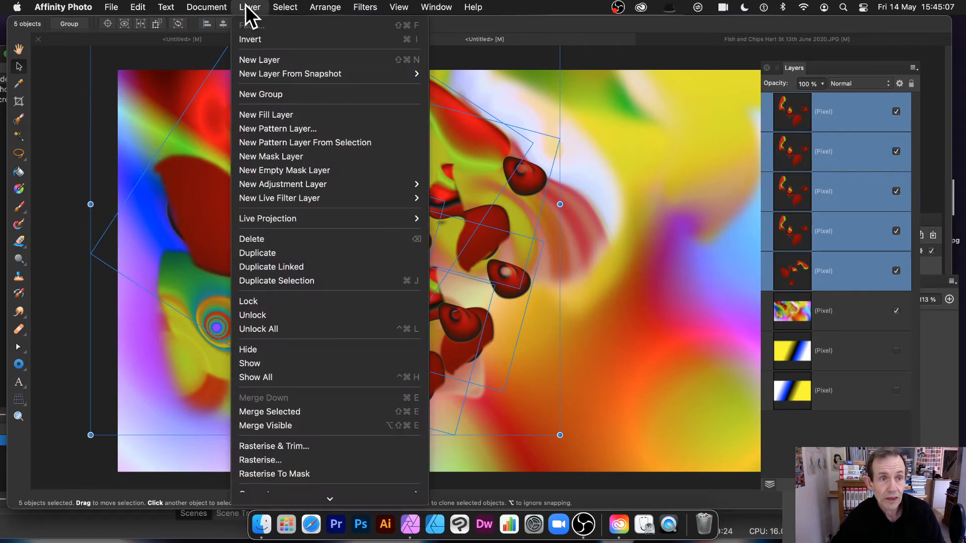
click(266, 412)
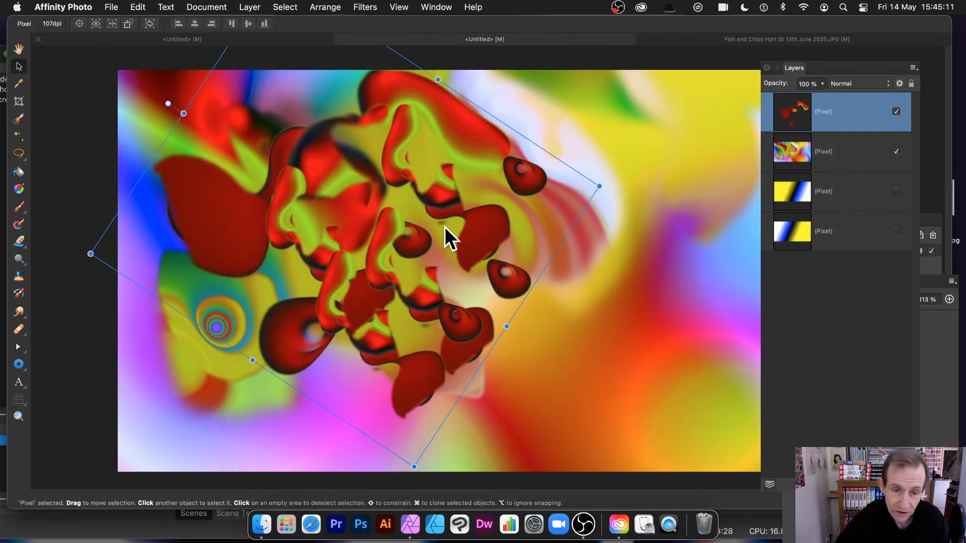
drag(391, 176, 438, 182)
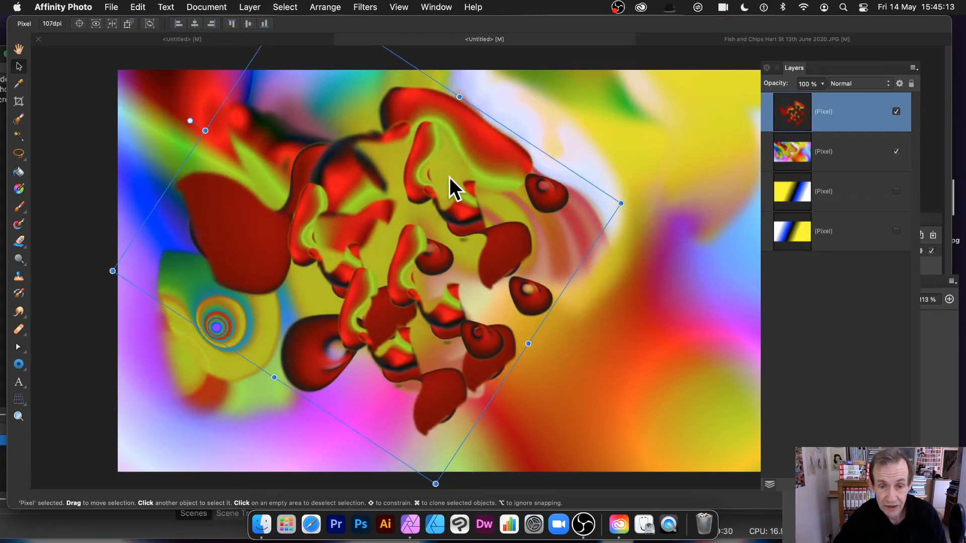
Start a Deform on the merged layer with Similarity linear constraints and place four control points on the red shapes.
click(373, 6)
mouse_move(419, 73)
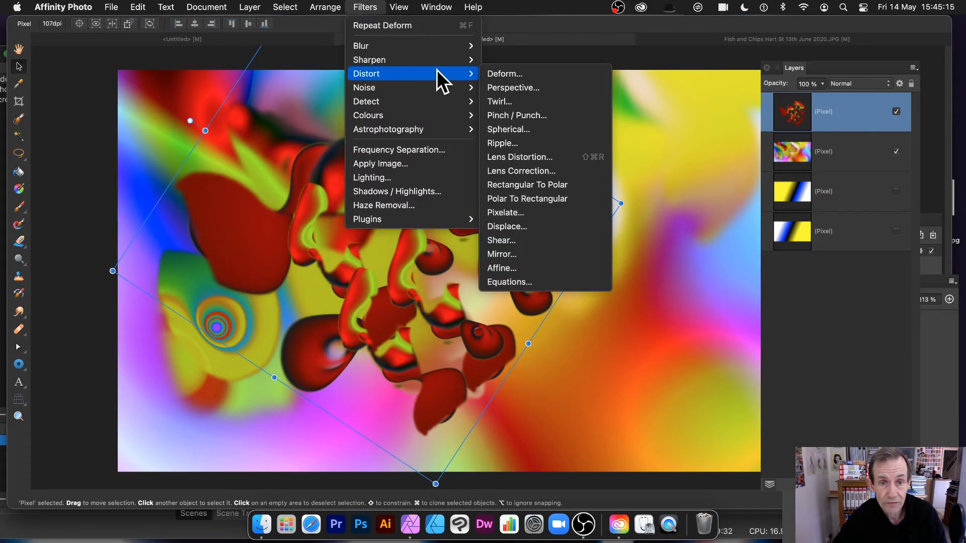
click(491, 74)
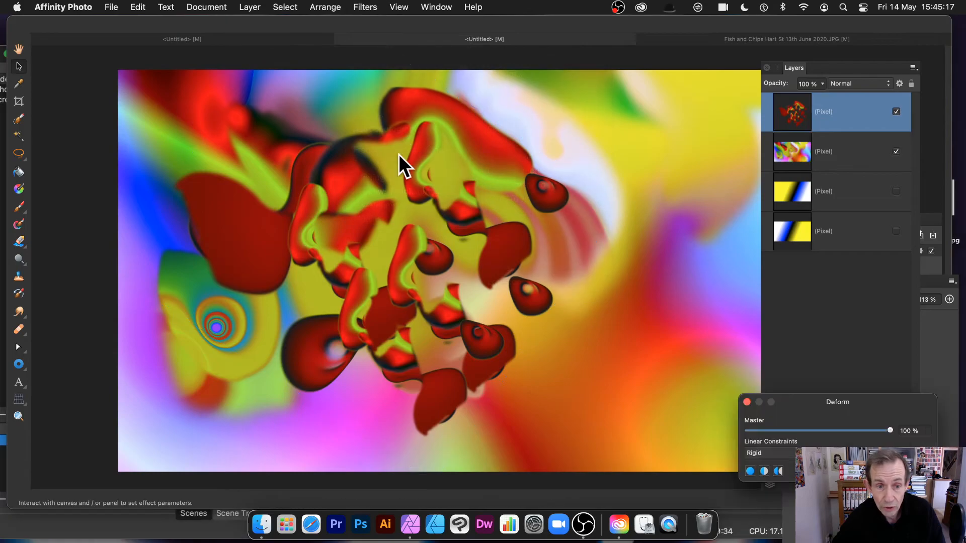
click(780, 453)
click(779, 464)
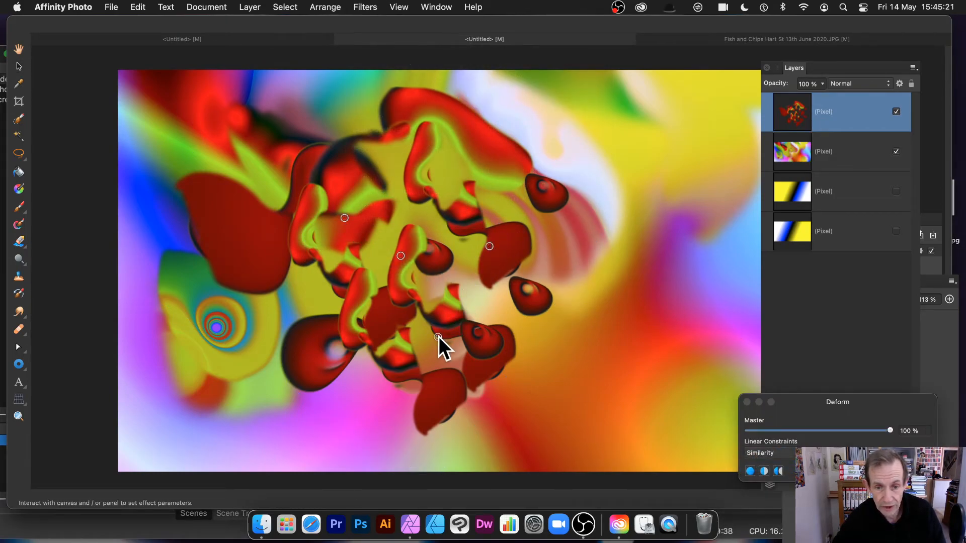
Add further Deform control points and pull them outward and inward to stretch the red shapes into flowing curves, and apply the filter.
drag(402, 254, 288, 234)
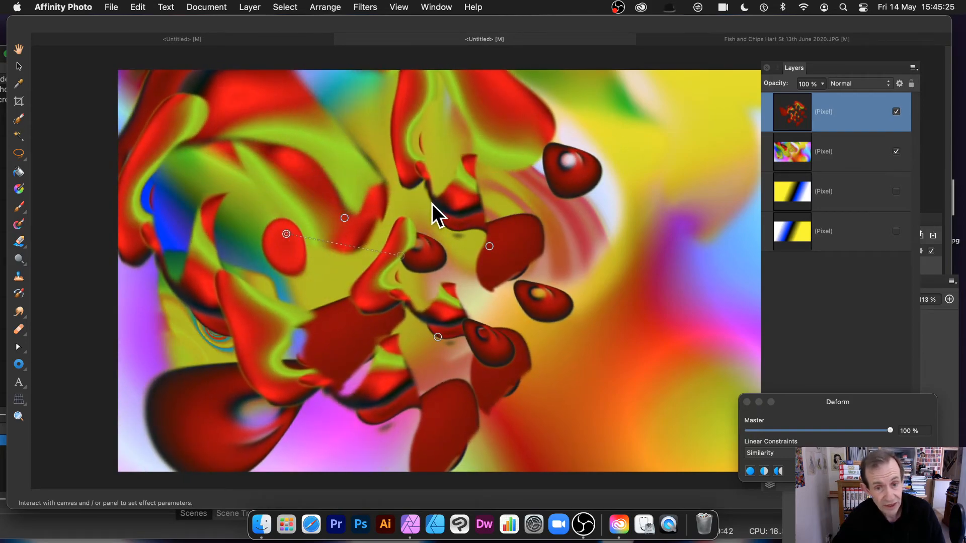
drag(433, 205, 649, 148)
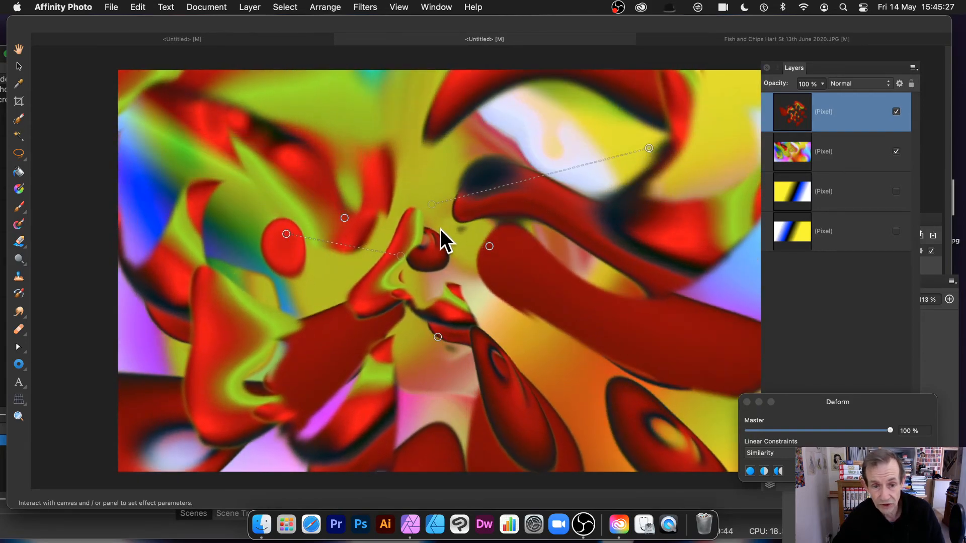
drag(441, 231, 570, 313)
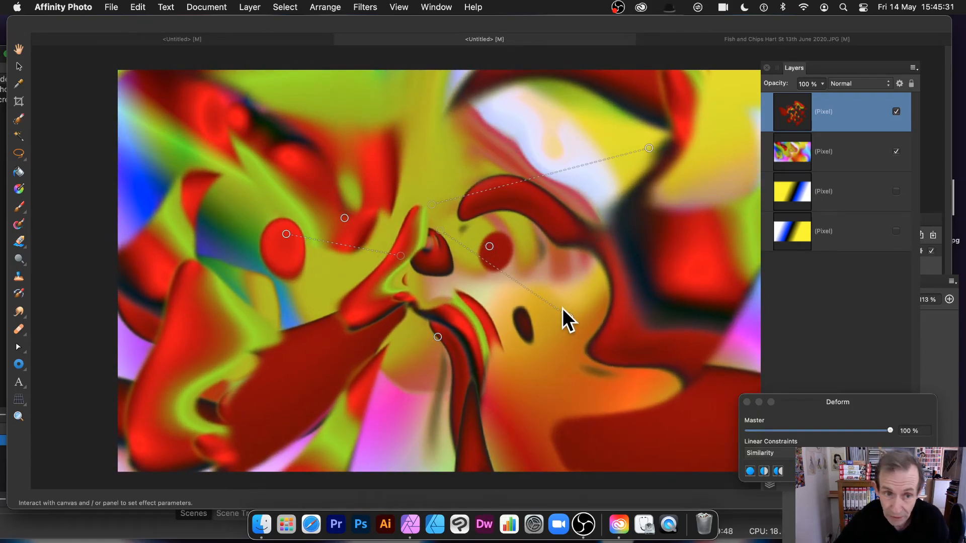
click(367, 205)
drag(370, 207, 560, 125)
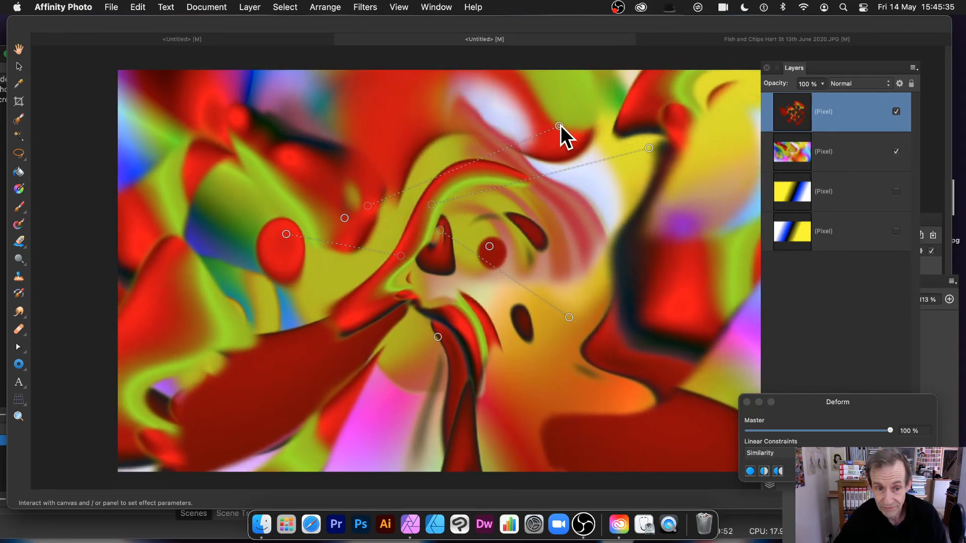
drag(349, 220, 311, 174)
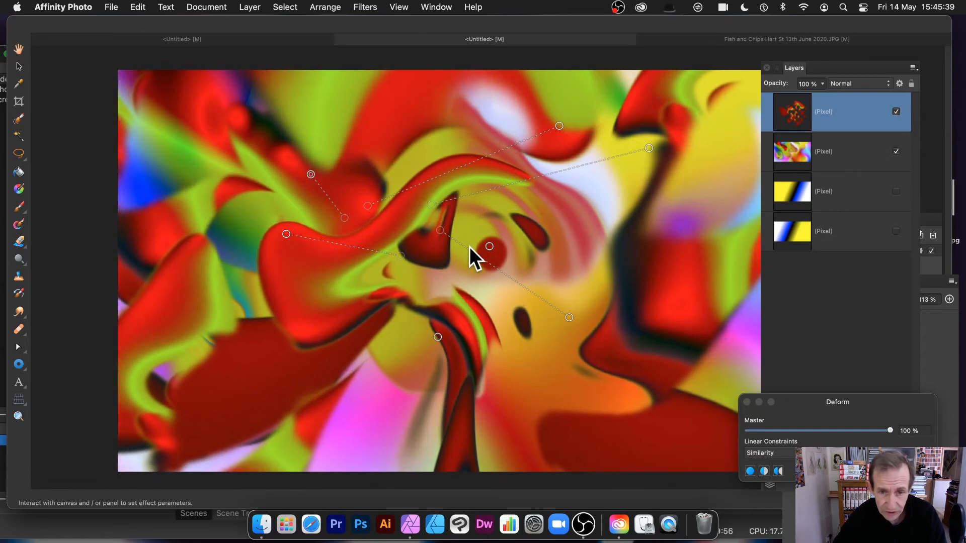
drag(489, 246, 391, 300)
drag(436, 363, 461, 295)
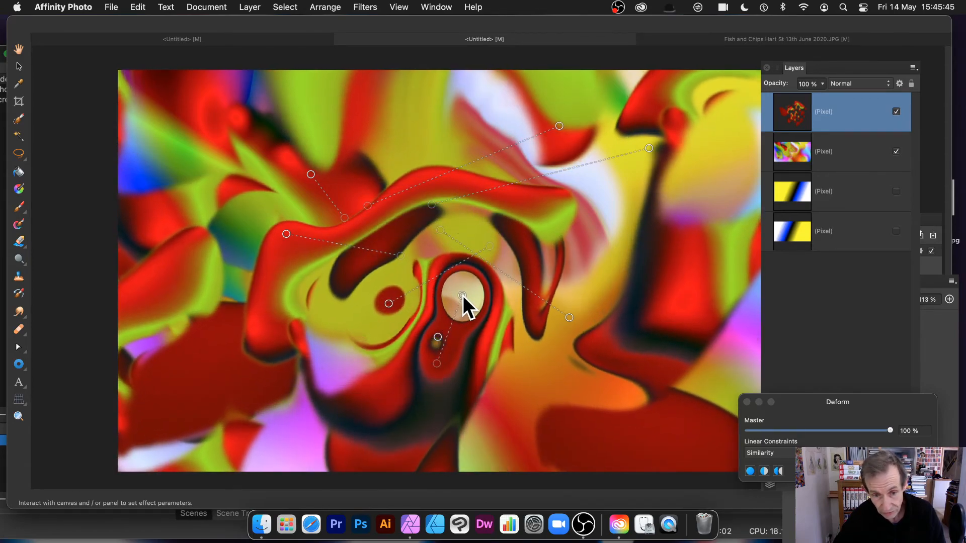
drag(431, 361, 626, 395)
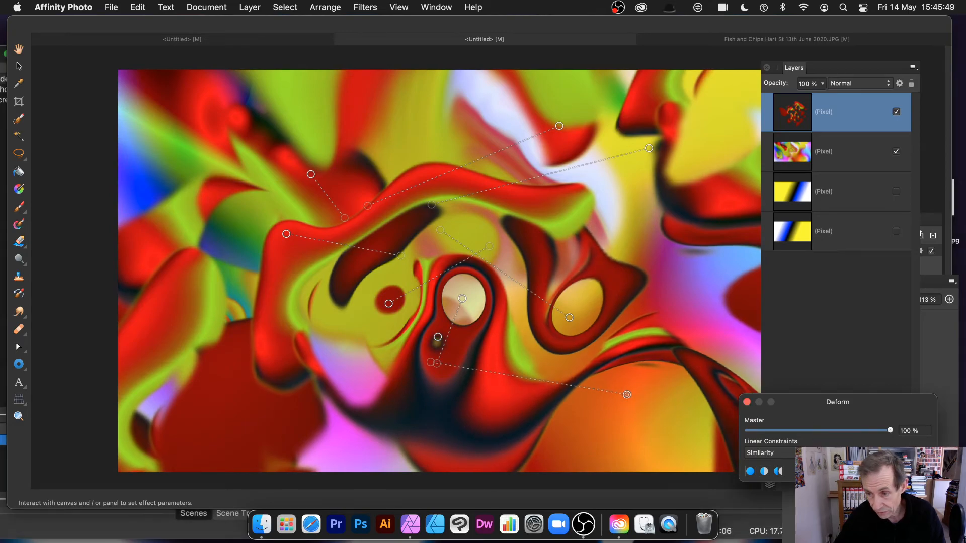
key(Return)
Repeat the last Deform twice on the merged layer.
click(364, 10)
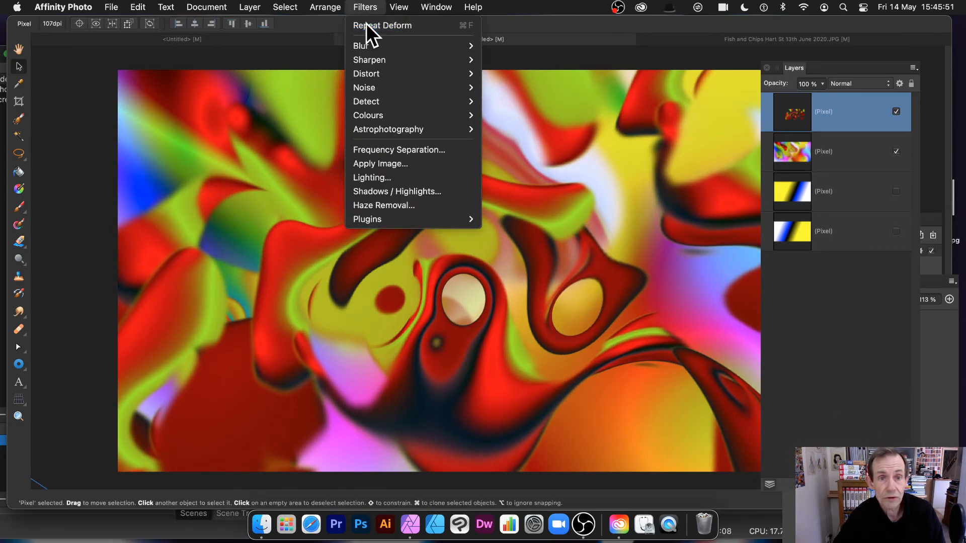
click(366, 23)
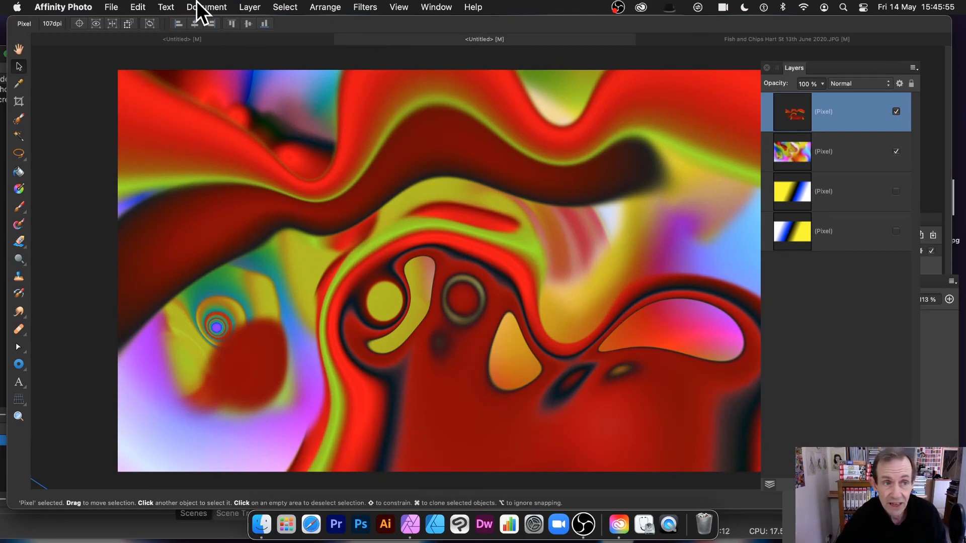
click(110, 5)
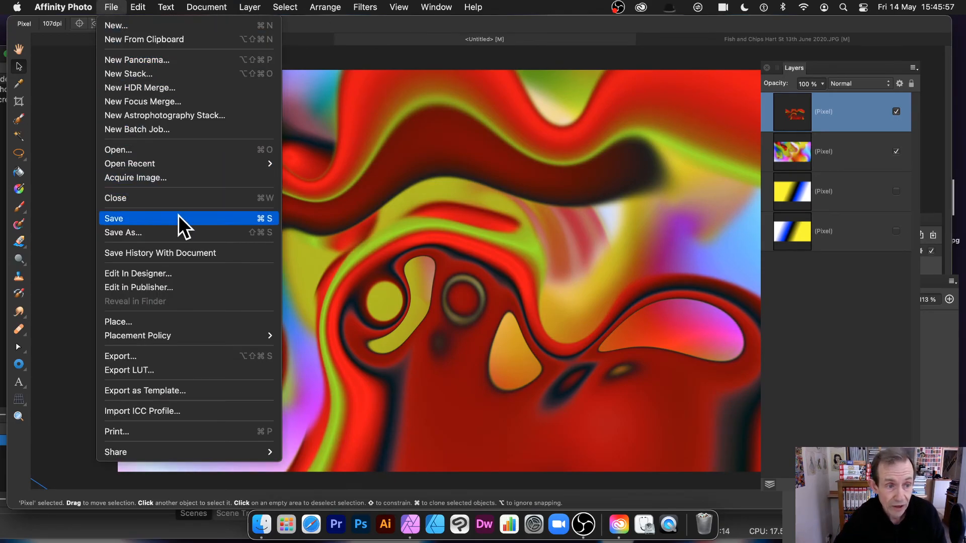
click(582, 162)
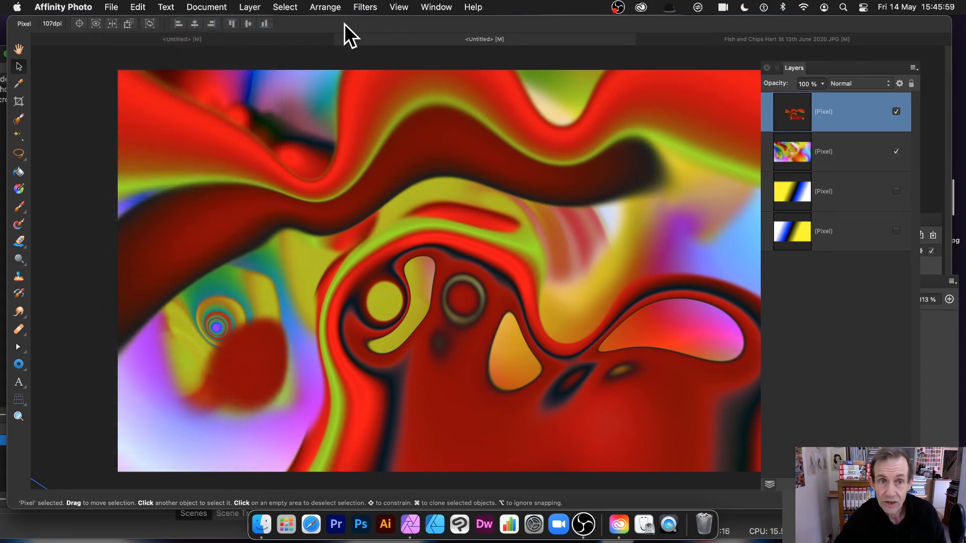
click(367, 8)
click(369, 28)
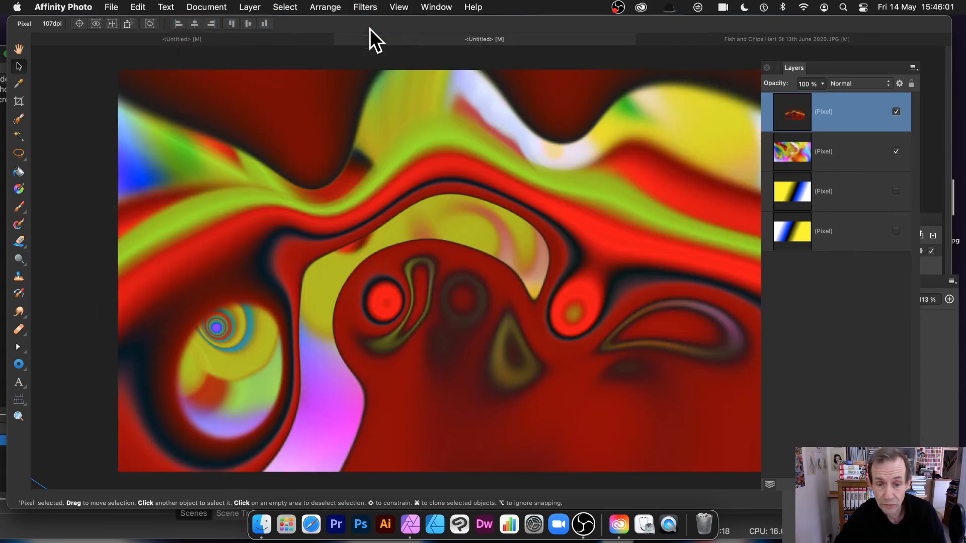
click(110, 6)
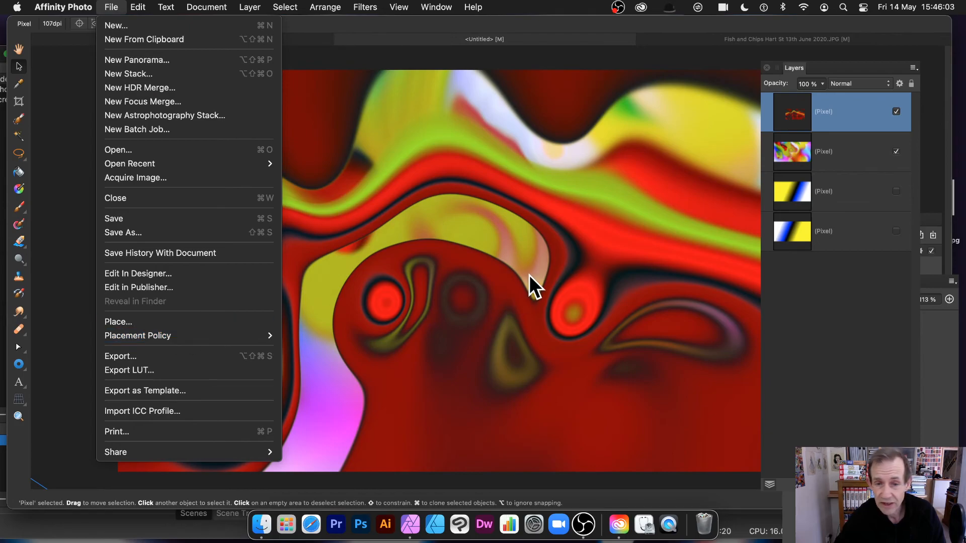
click(651, 274)
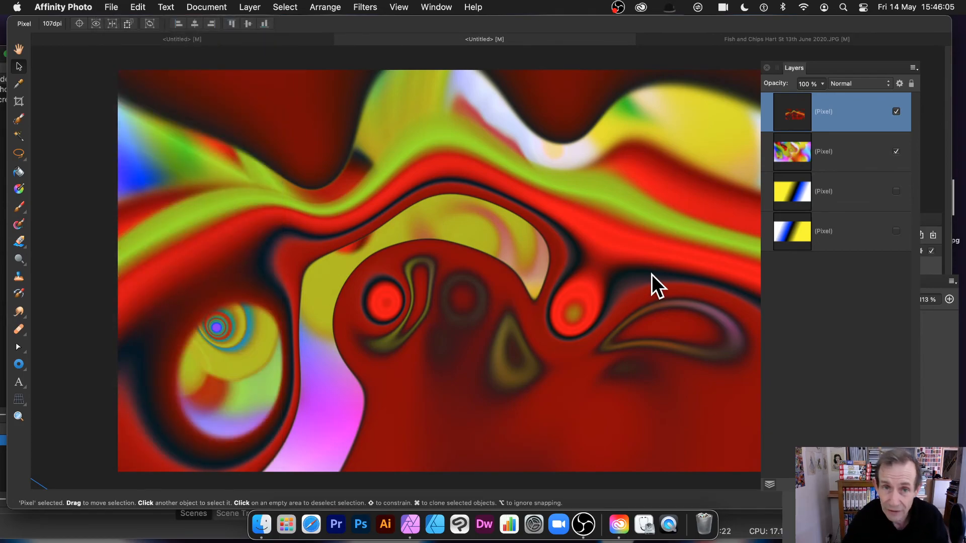